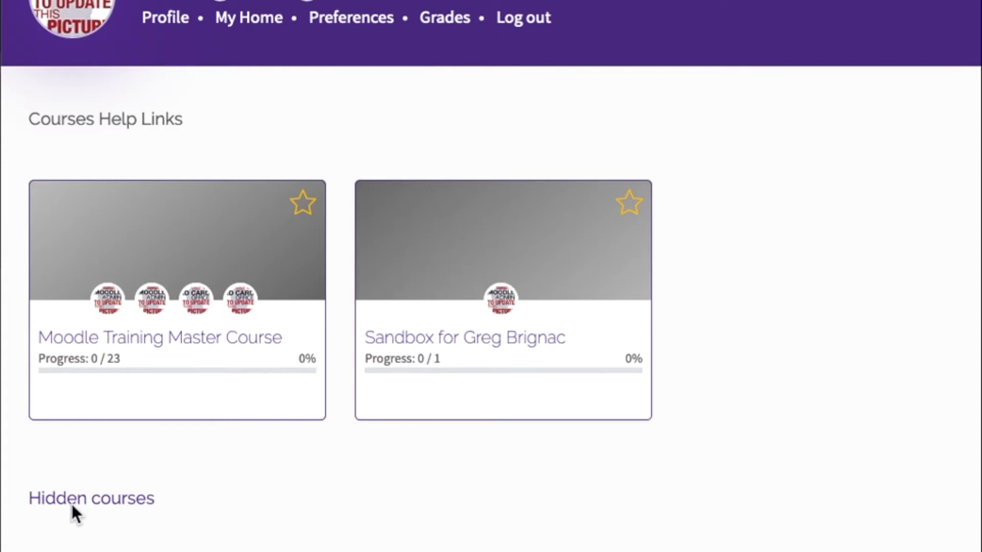
# Expand the Hidden courses group on the course overview
pyautogui.click(124, 499)
# Star the hidden 2020 Fall OCE 1002 course card
pyautogui.scroll(-3, 226, 480)
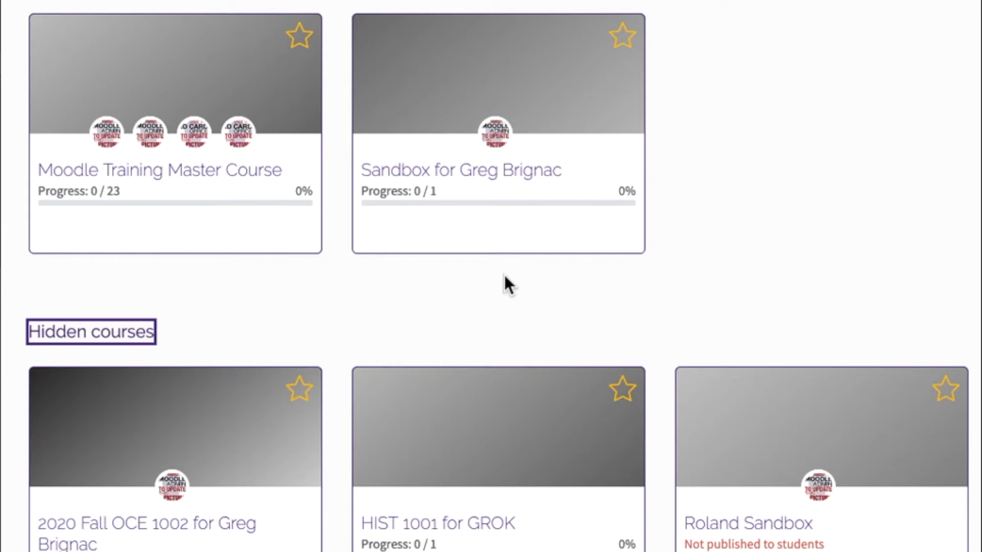
pyautogui.click(304, 383)
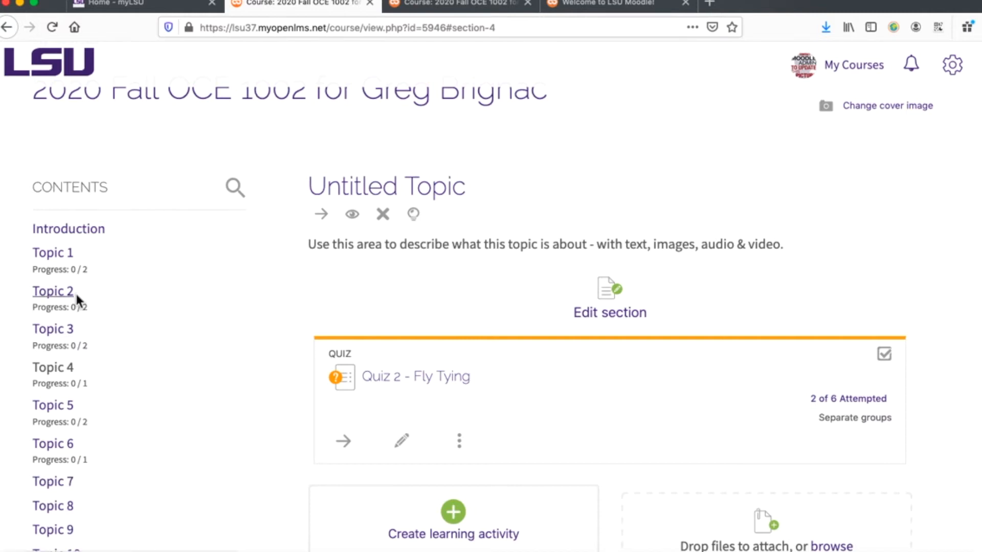
pyautogui.click(52, 294)
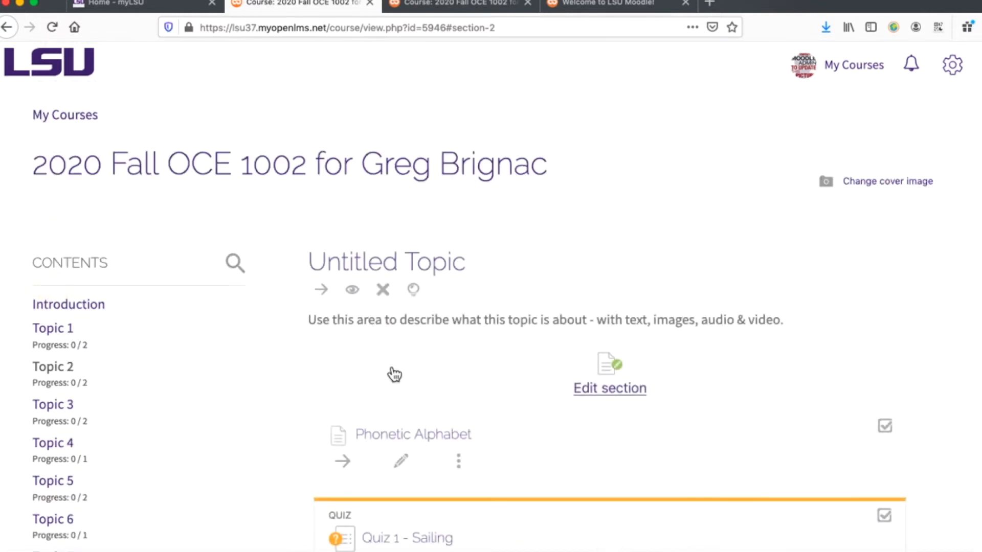
pyautogui.scroll(-3, 410, 378)
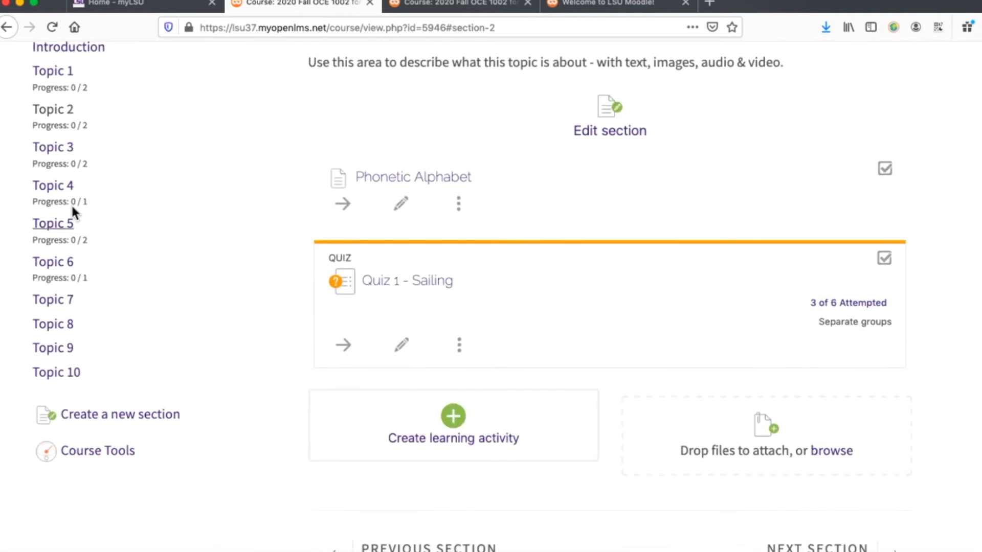
pyautogui.click(54, 188)
pyautogui.scroll(-3, 563, 328)
pyautogui.scroll(-5, 564, 336)
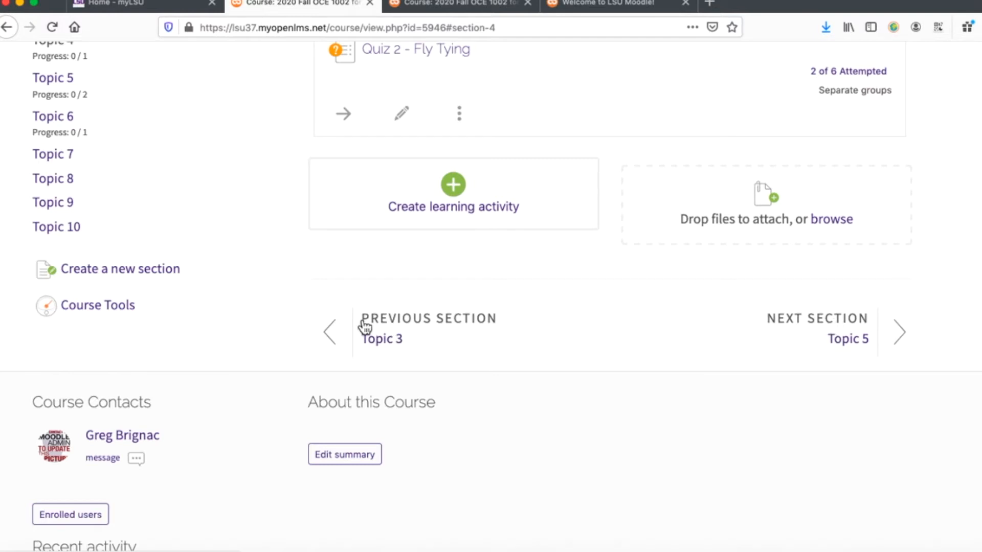
pyautogui.scroll(3, 189, 299)
pyautogui.scroll(3, 190, 299)
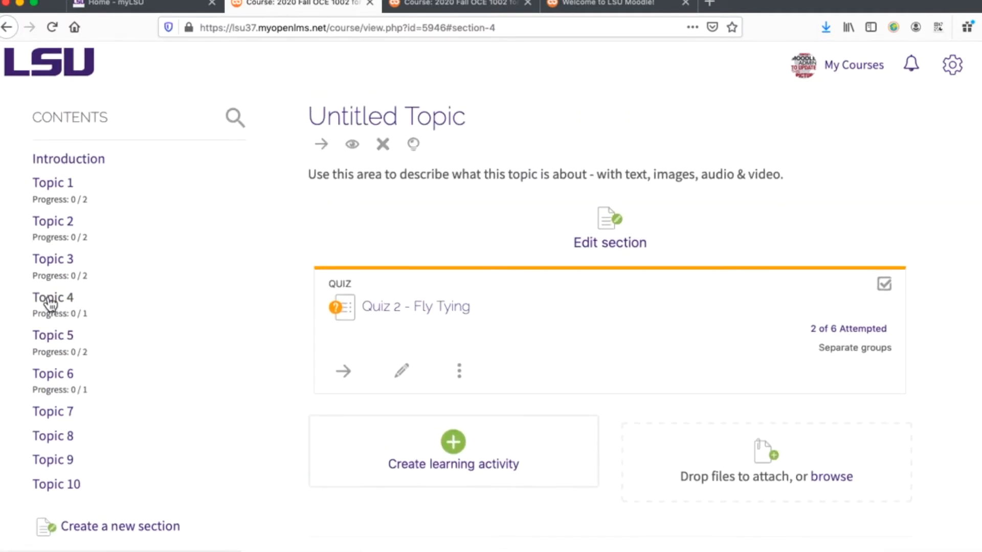
pyautogui.click(53, 301)
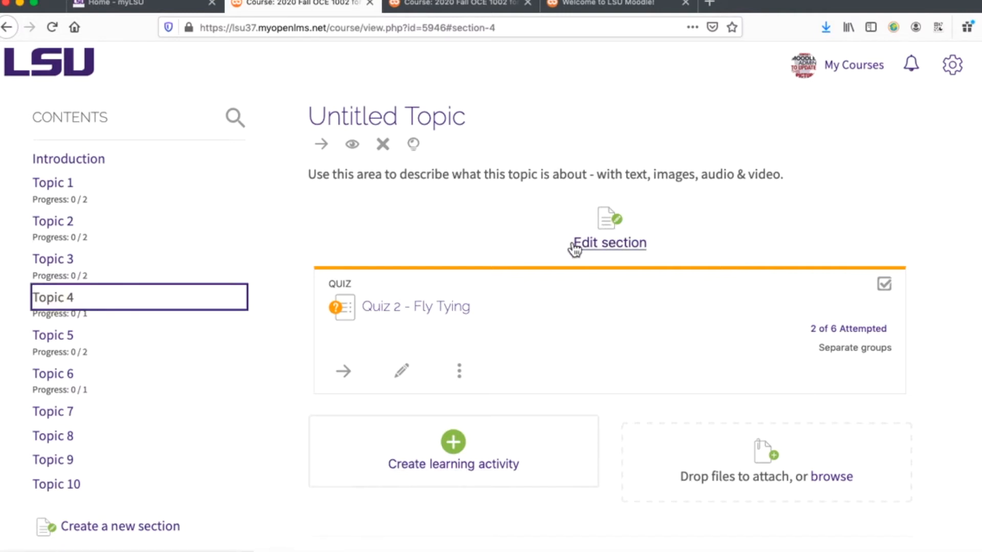
# Replace the section name 'Topic 4' with 'Mid Term Exam' and save the section
pyautogui.click(622, 246)
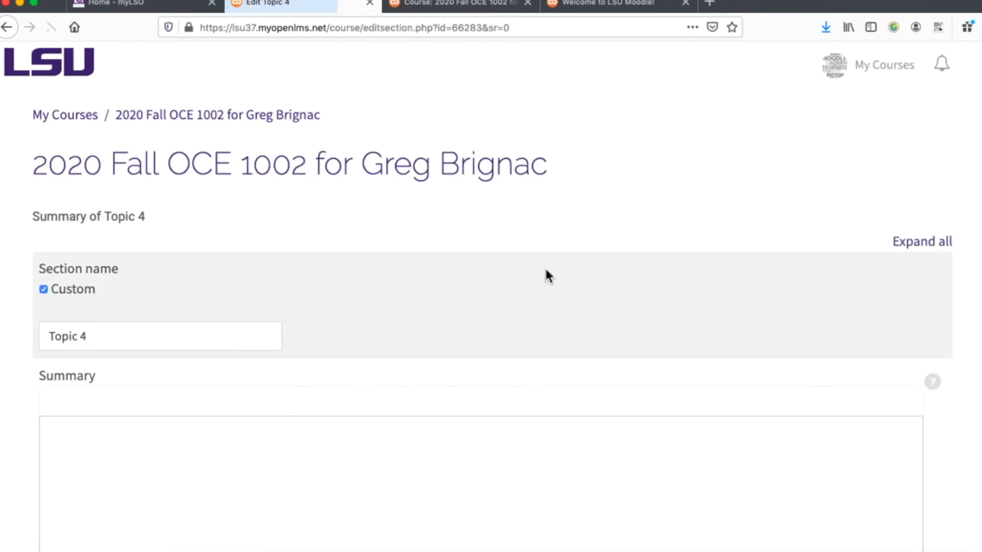
pyautogui.moveTo(93, 315); pyautogui.dragTo(29, 317)
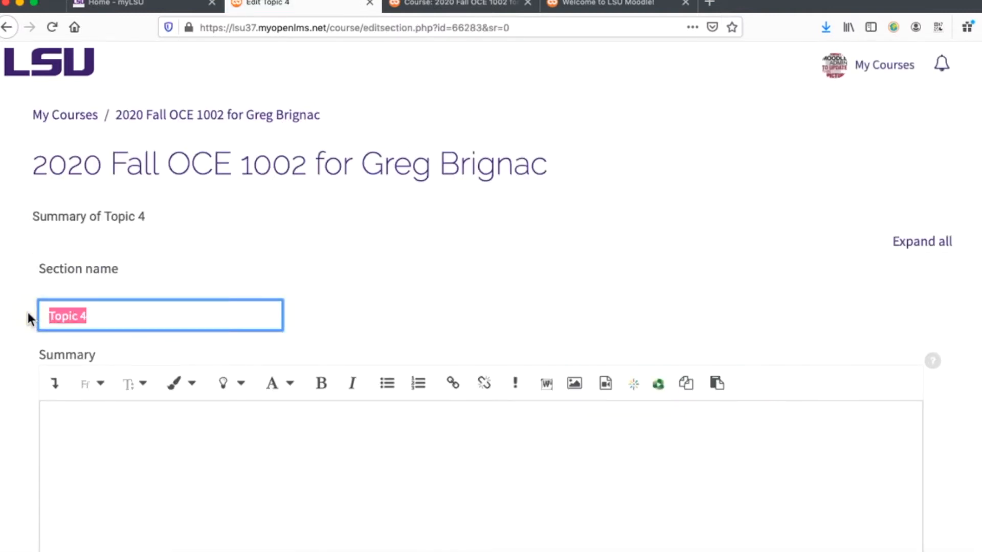
pyautogui.write('Mid T')
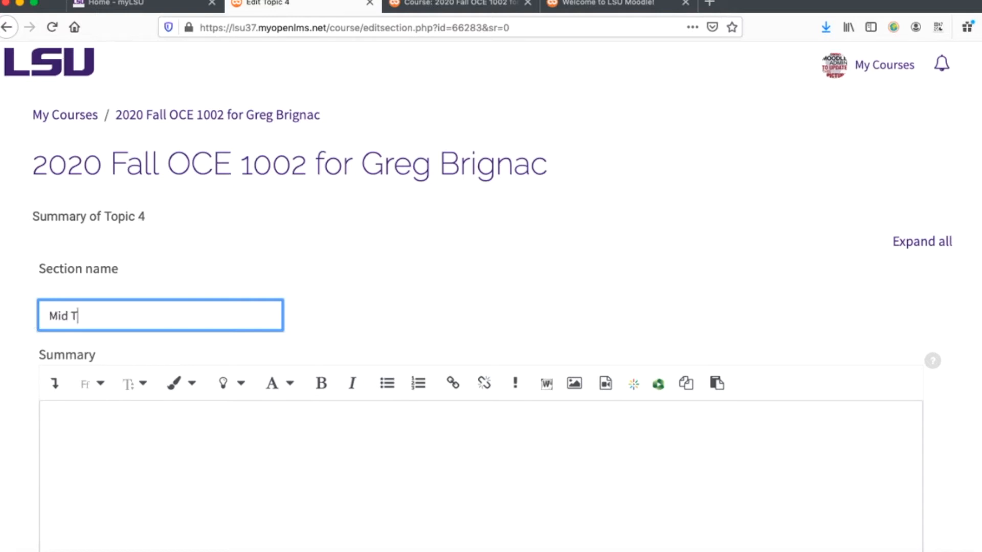
pyautogui.write('erm Exam')
pyautogui.scroll(-5, 270, 396)
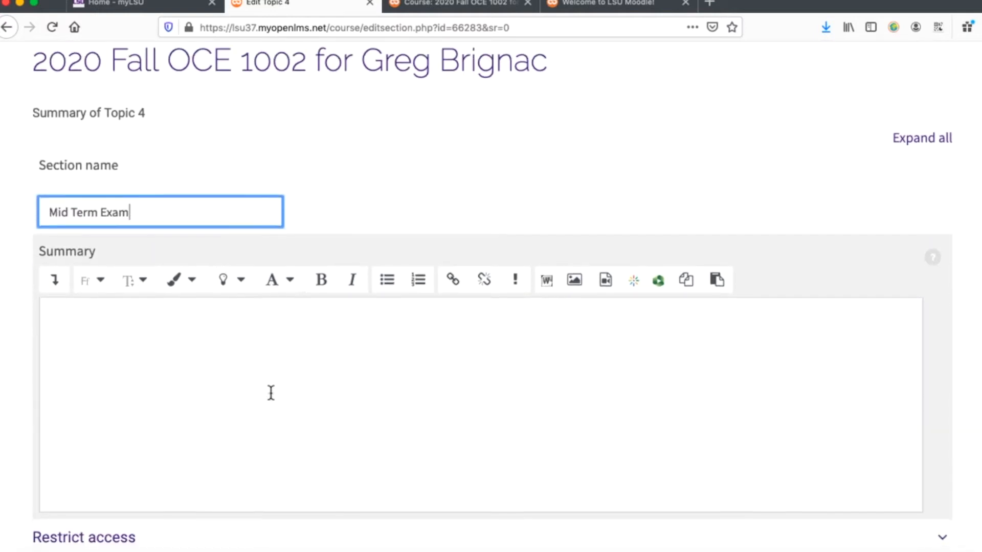
pyautogui.scroll(-2, 276, 391)
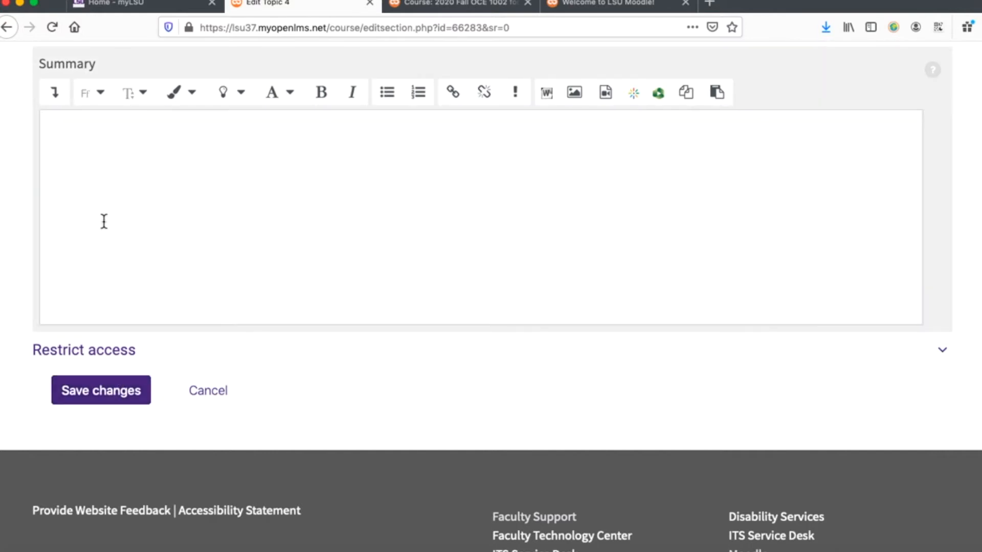
pyautogui.scroll(-3, 107, 235)
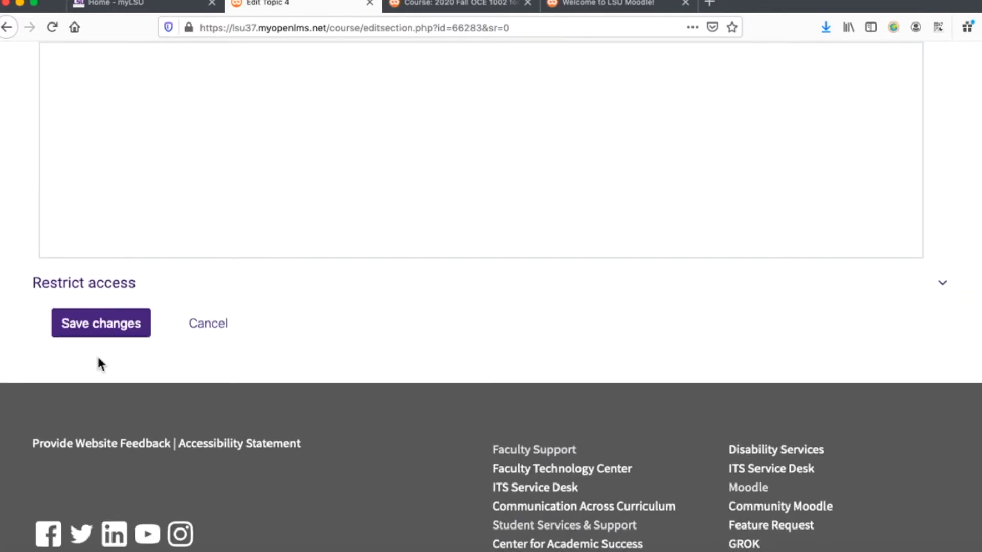
pyautogui.click(128, 331)
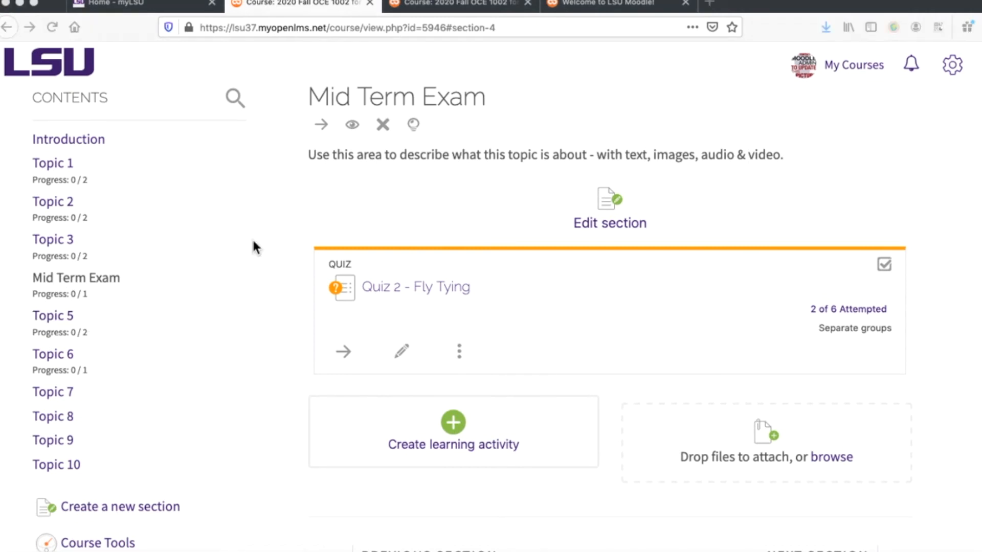
pyautogui.click(137, 63)
# Create a section titled 'Final Exam' and open it from the Contents list
pyautogui.scroll(-1, 198, 423)
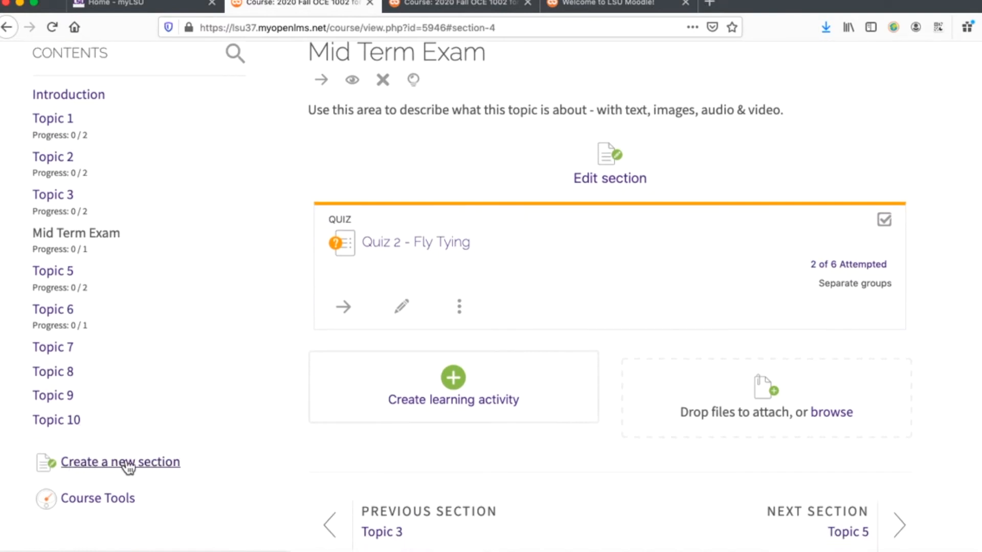
pyautogui.click(125, 465)
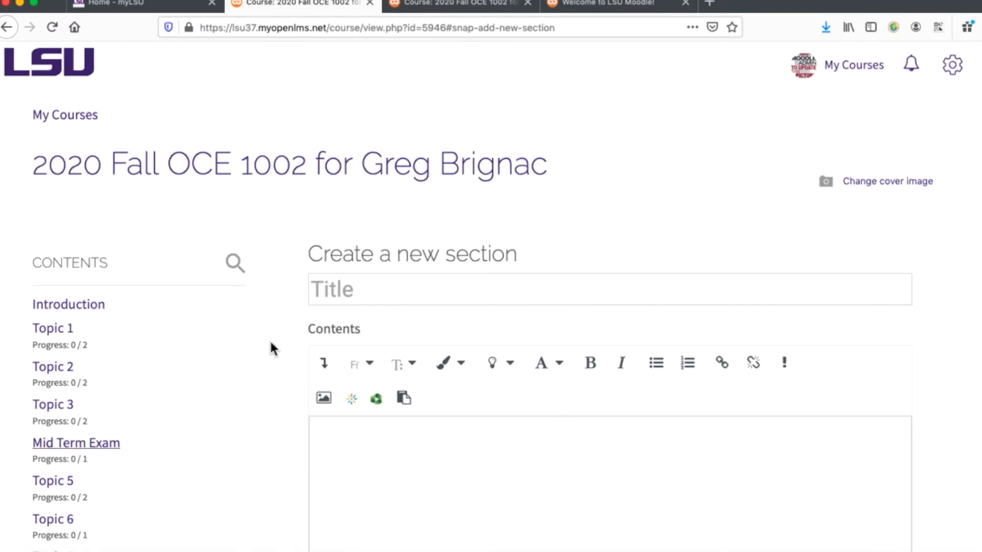
pyautogui.click(371, 295)
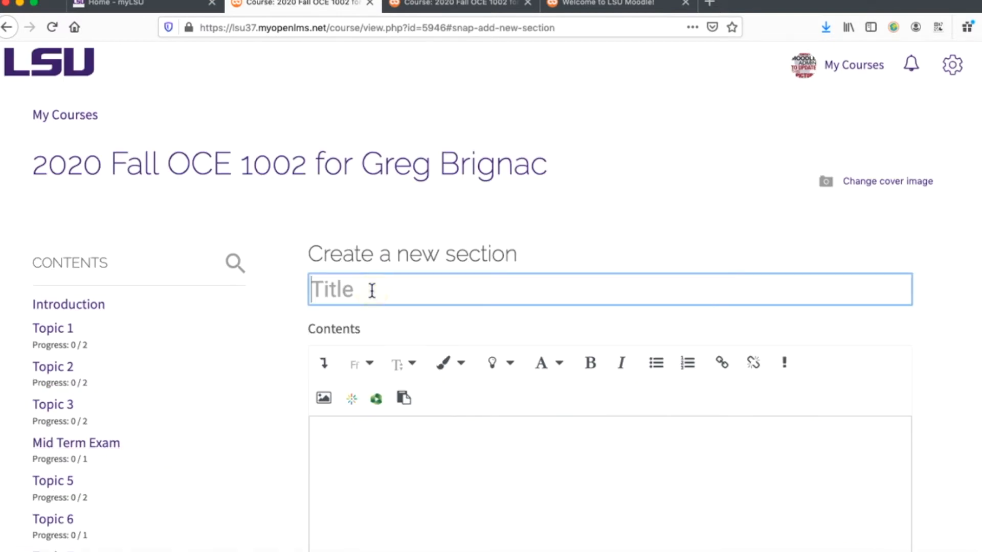
pyautogui.write('Final Exam')
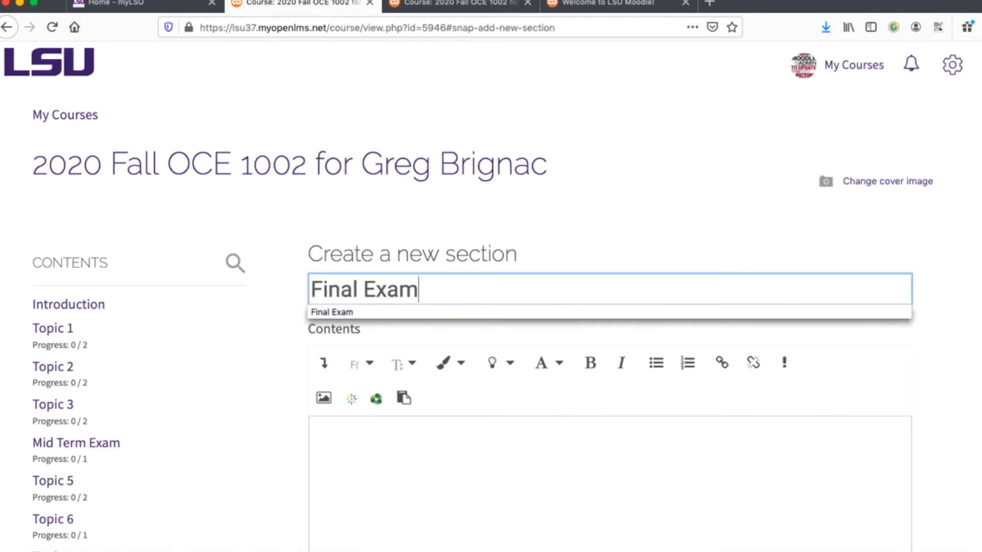
pyautogui.scroll(-5, 434, 399)
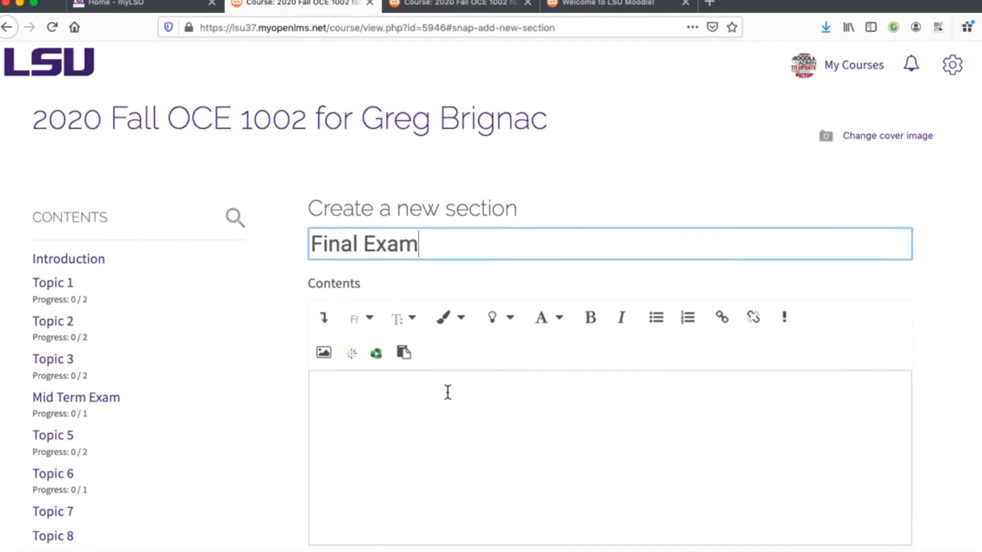
pyautogui.scroll(-2, 455, 387)
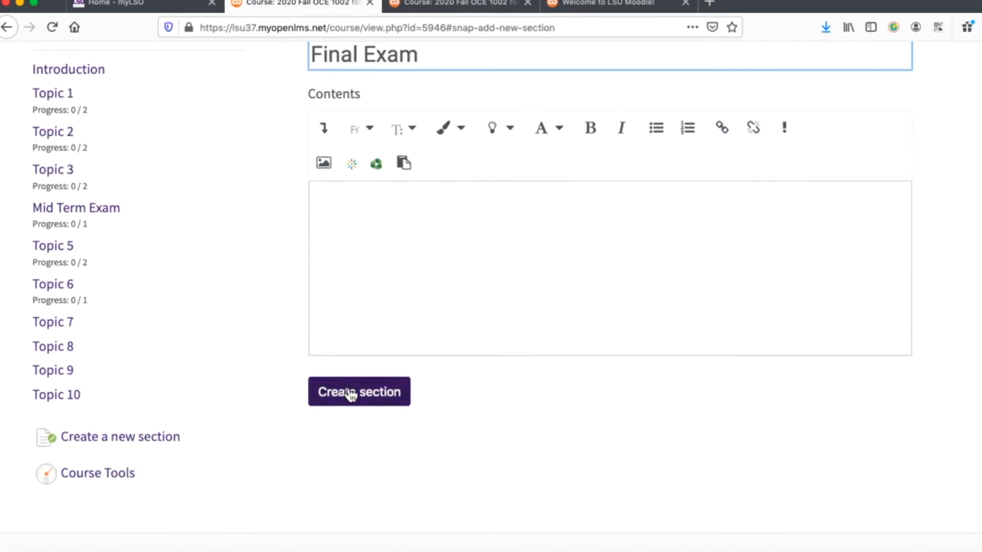
pyautogui.click(378, 395)
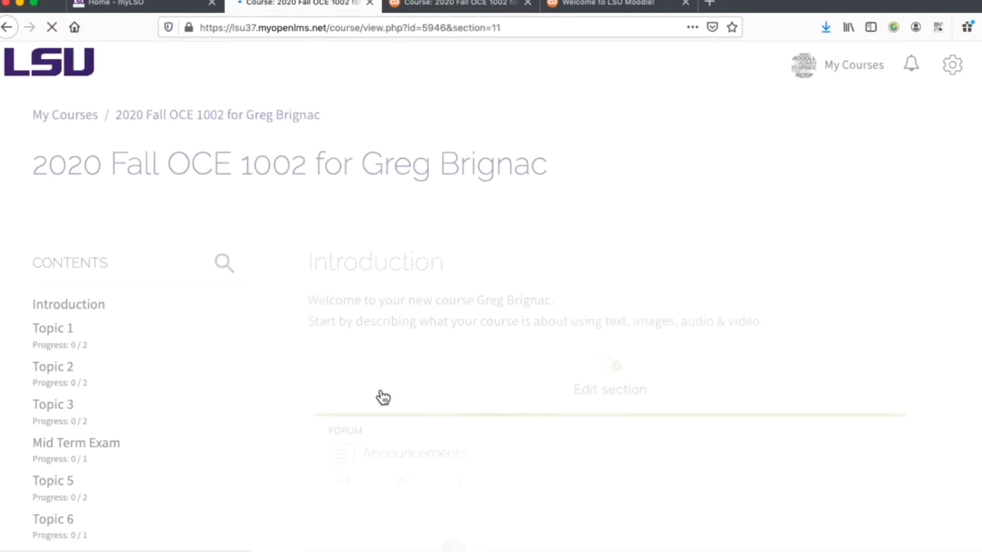
pyautogui.scroll(-5, 183, 383)
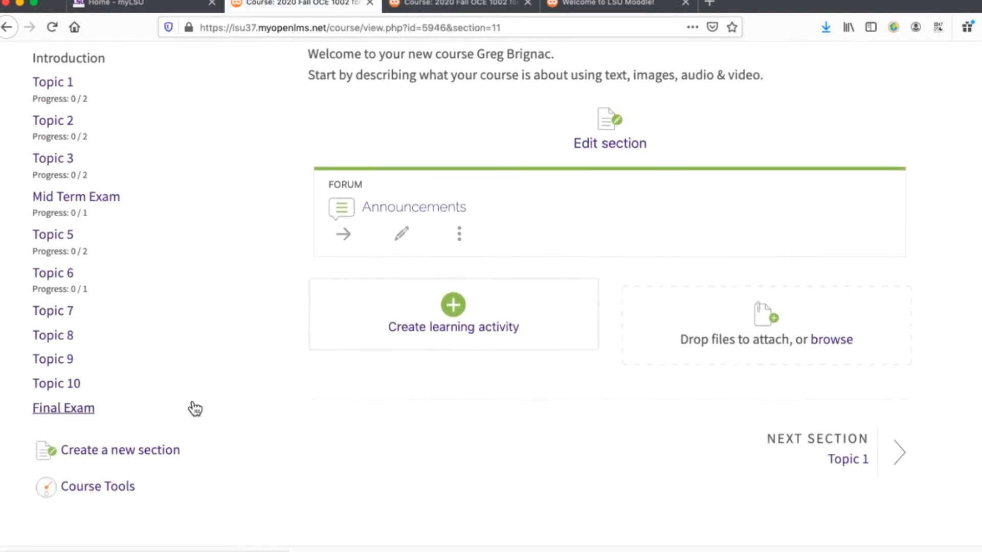
pyautogui.click(77, 412)
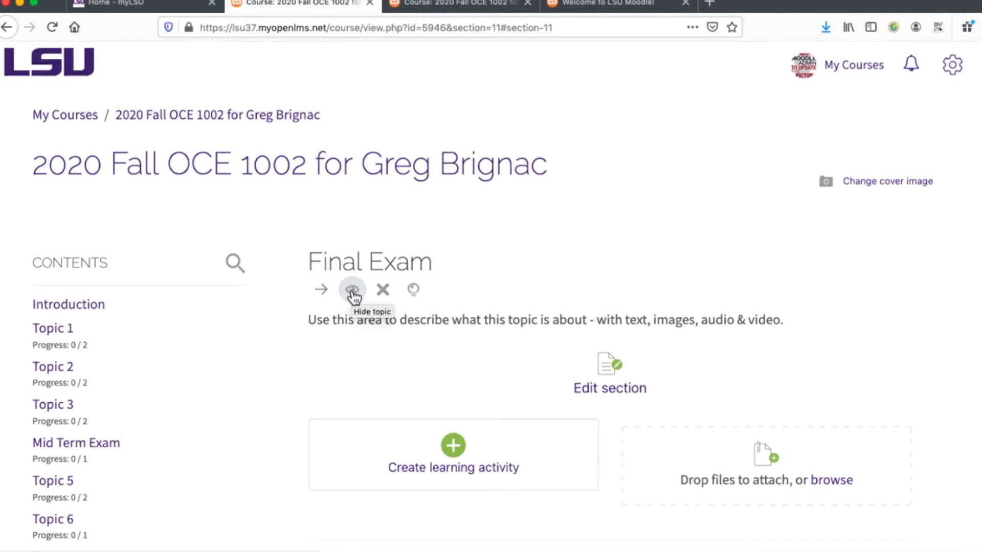
pyautogui.click(353, 291)
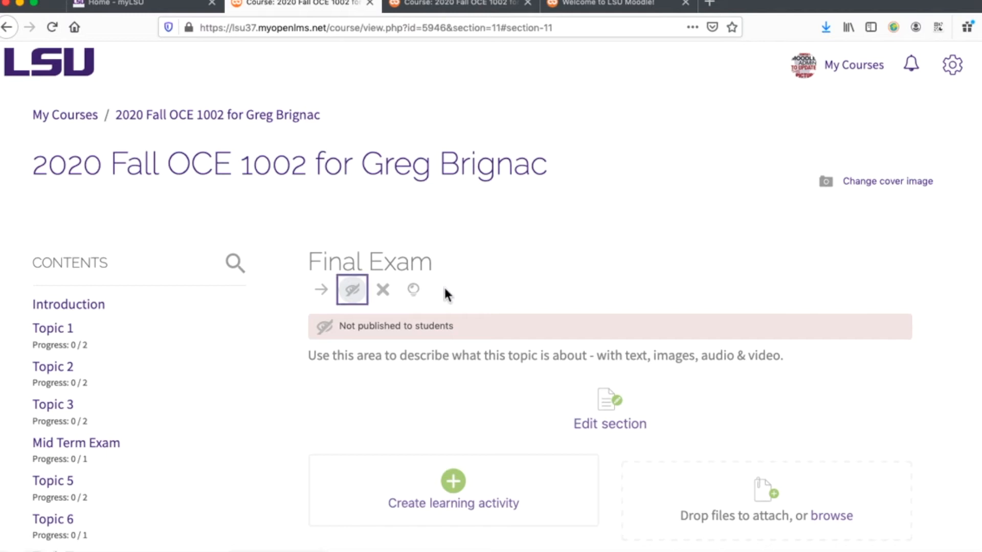
pyautogui.click(355, 294)
pyautogui.click(353, 291)
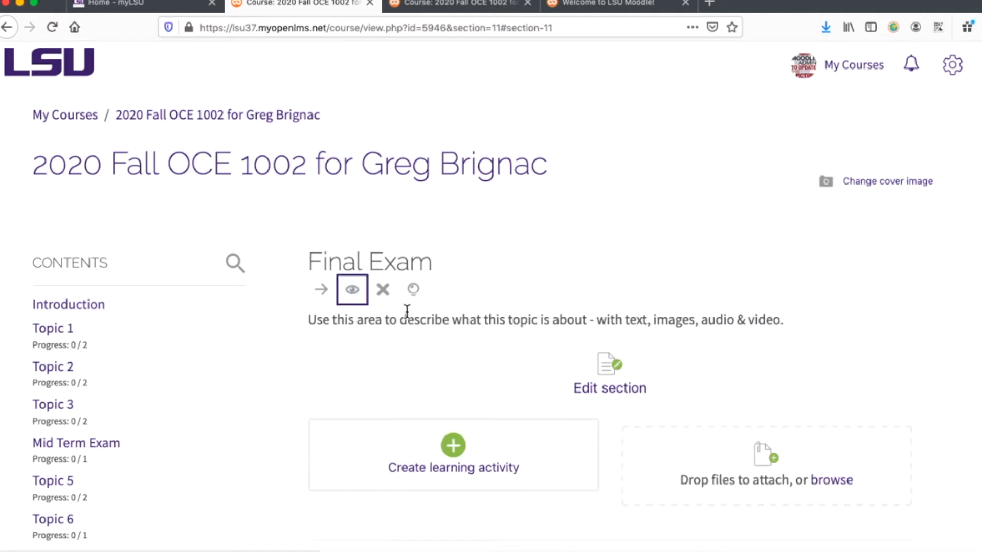
pyautogui.scroll(-3, 219, 384)
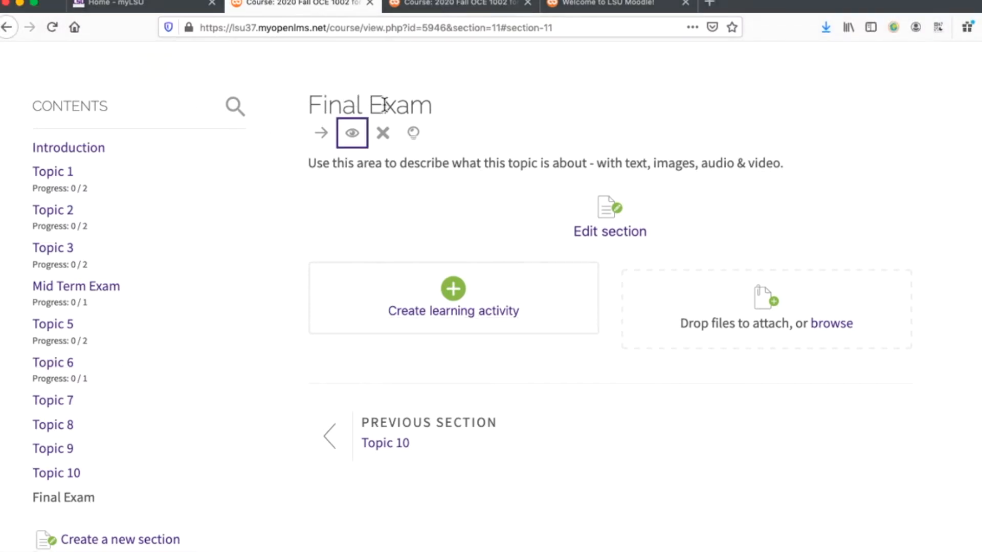
# Remove the Final Exam section, confirming with Delete Section
pyautogui.click(384, 133)
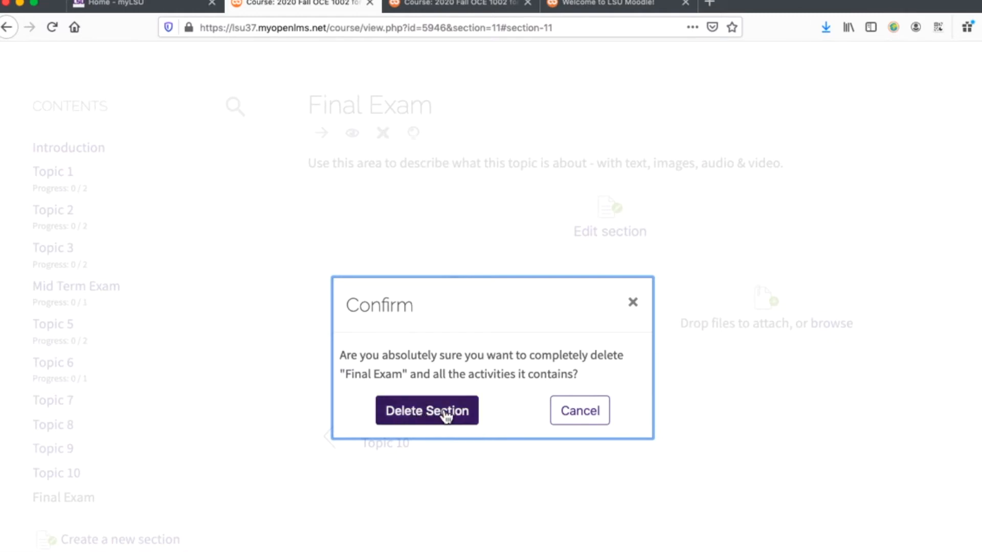
pyautogui.click(449, 415)
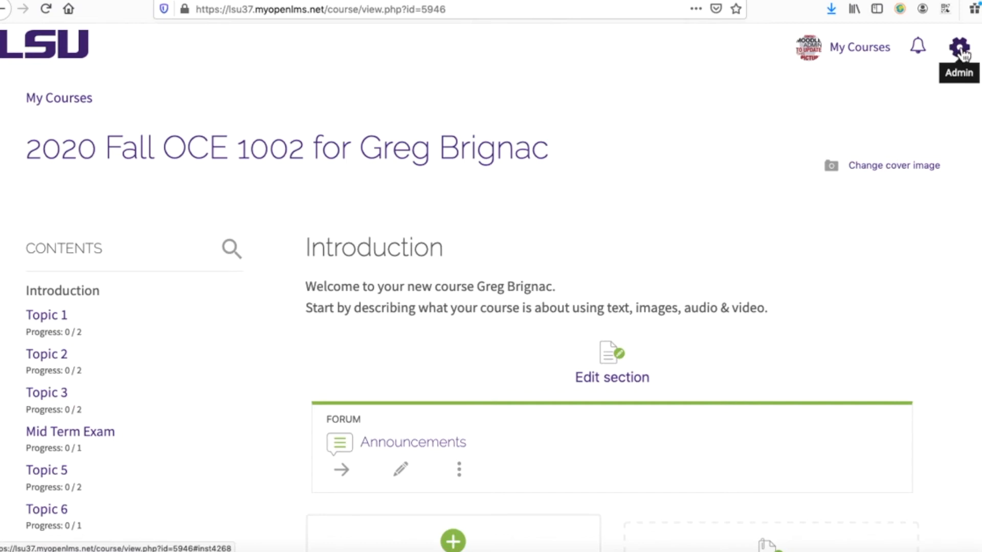
# In the OCE 1002 course settings, switch Visibility from Hide to Show
pyautogui.click(960, 49)
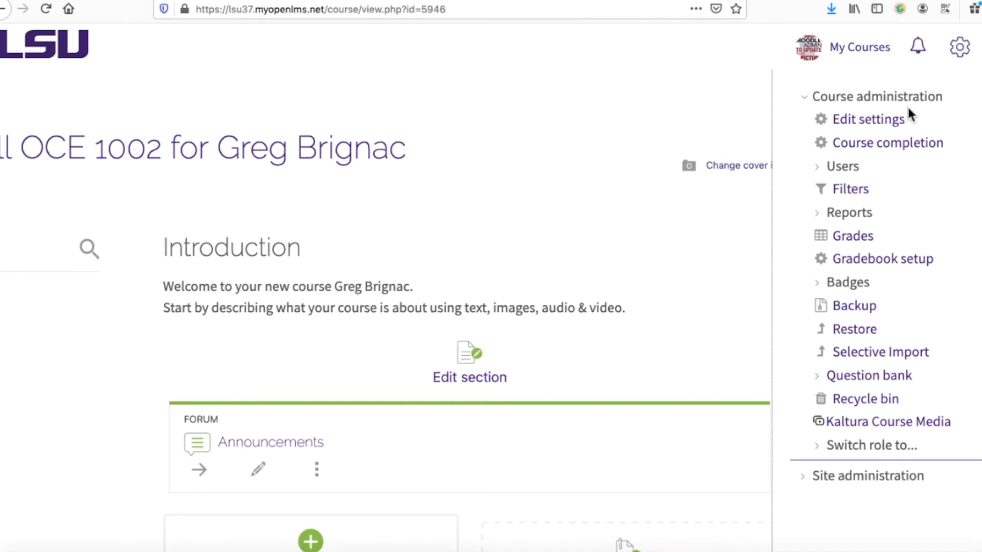
pyautogui.click(899, 123)
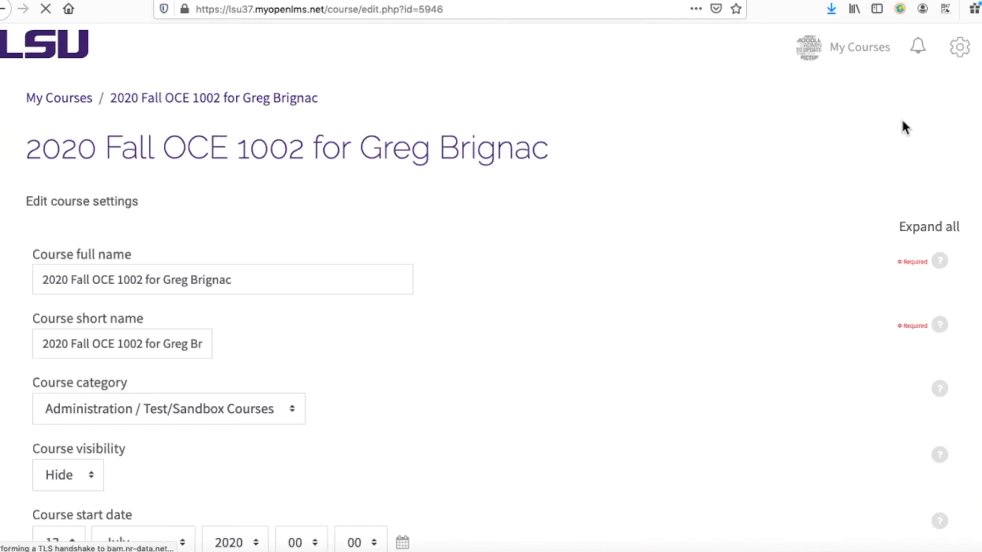
pyautogui.scroll(-2, 320, 322)
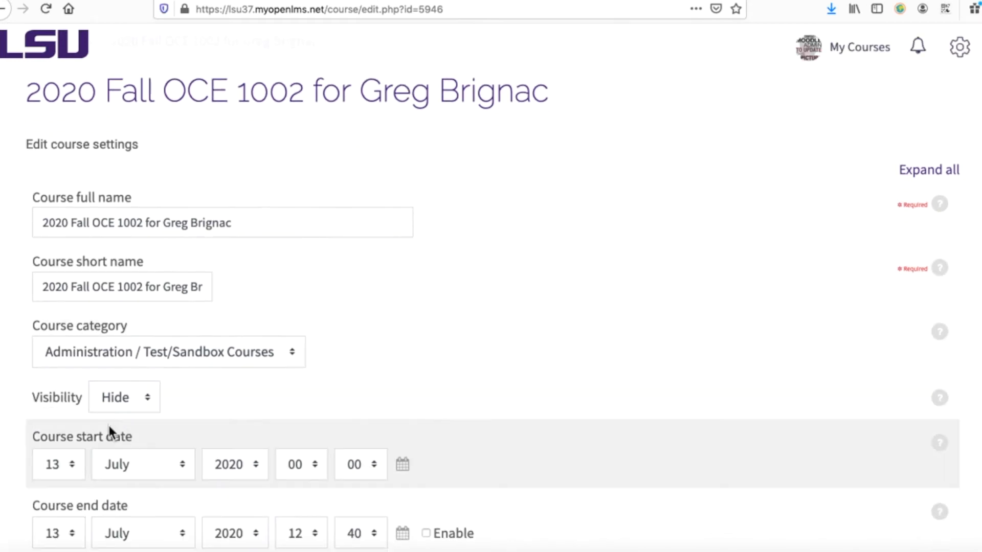
pyautogui.click(148, 396)
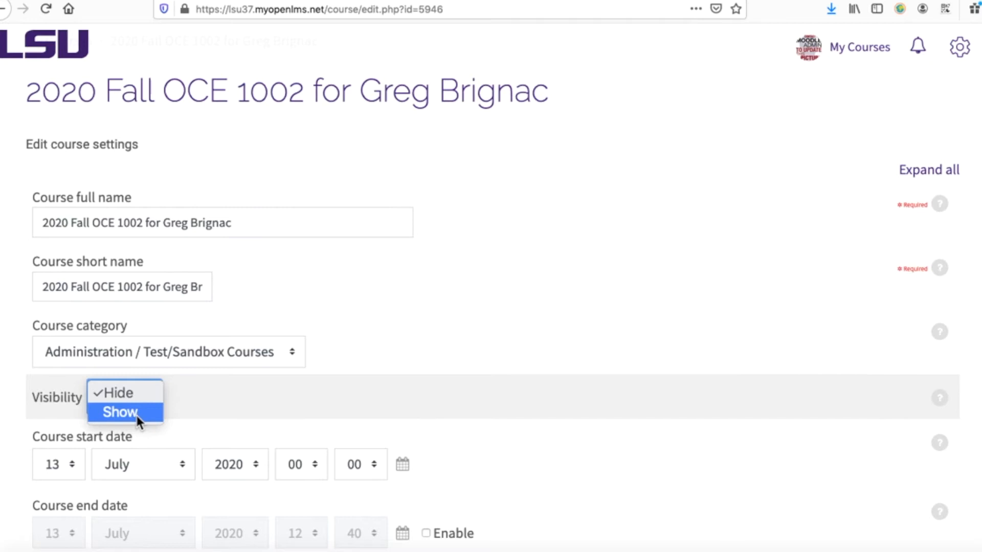
pyautogui.click(136, 413)
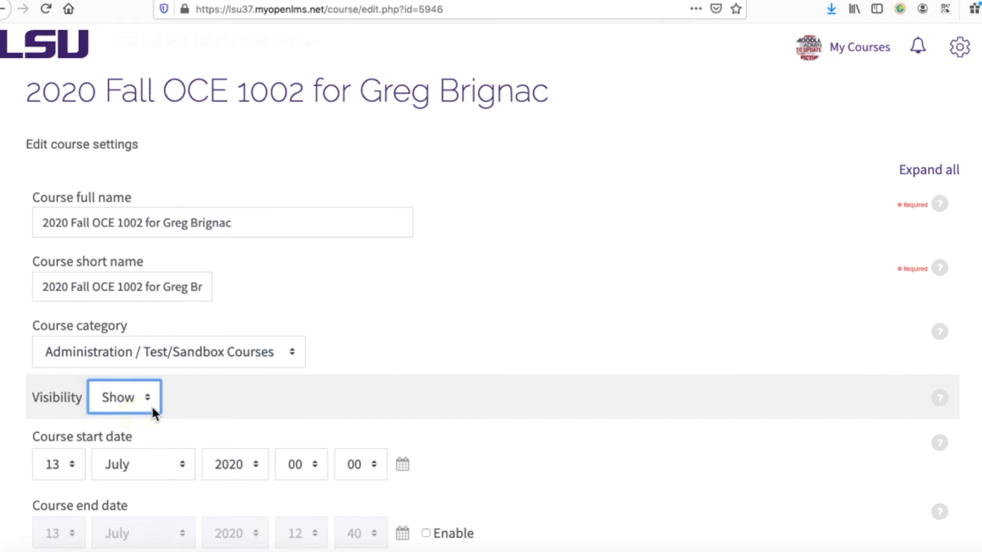
pyautogui.scroll(-10, 170, 406)
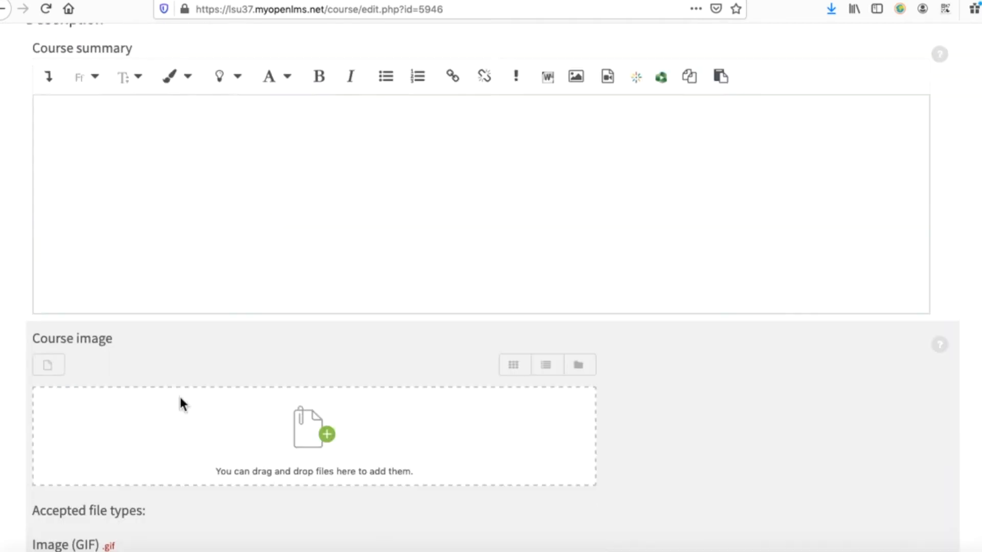
pyautogui.scroll(-7, 180, 398)
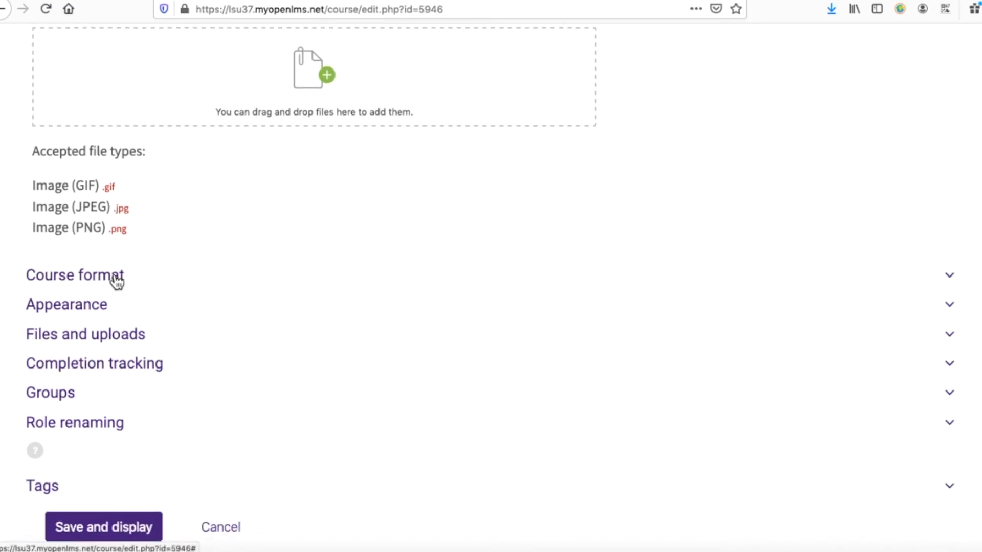
# Keep Topics format, set Hidden sections to completely invisible, and save the settings
pyautogui.click(117, 281)
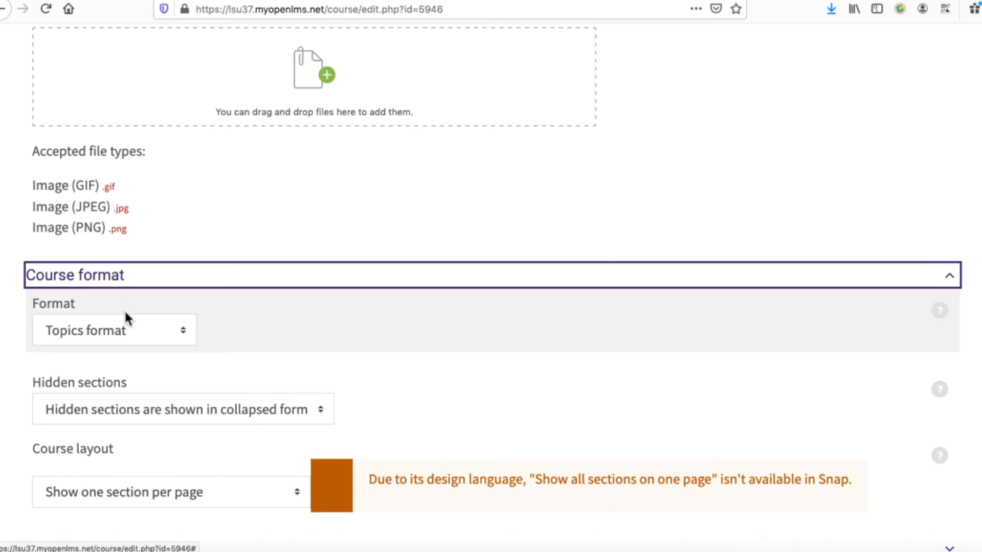
pyautogui.click(132, 330)
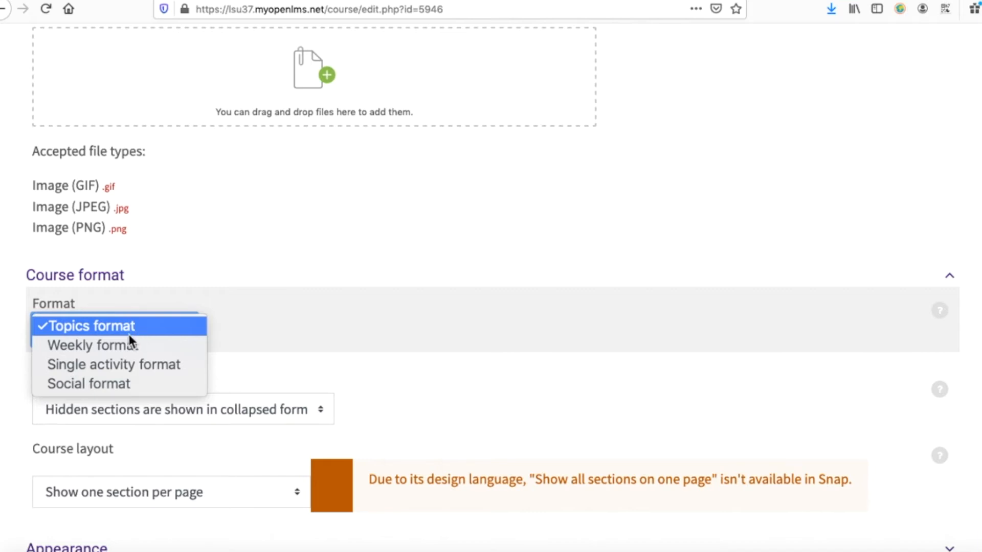
pyautogui.click(125, 329)
pyautogui.scroll(-3, 229, 351)
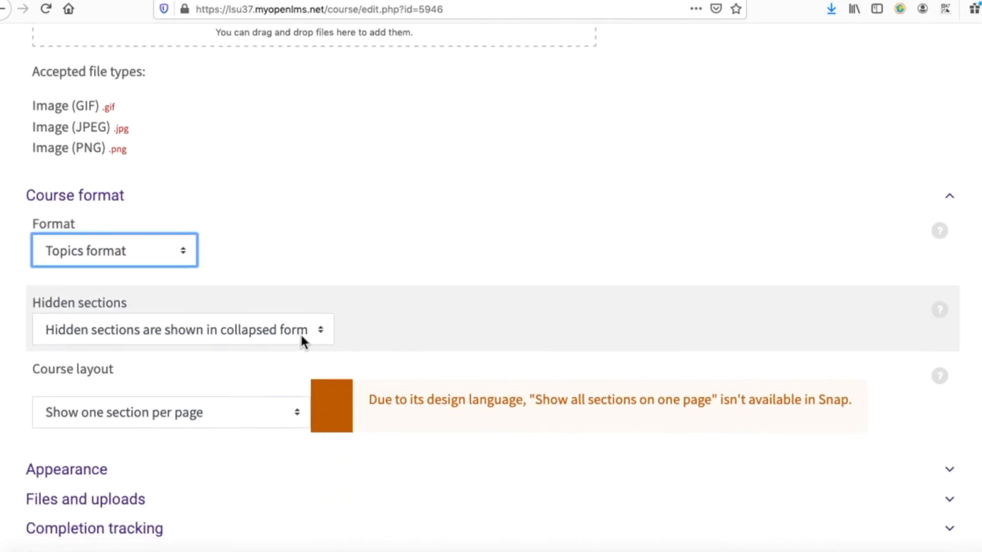
pyautogui.click(321, 335)
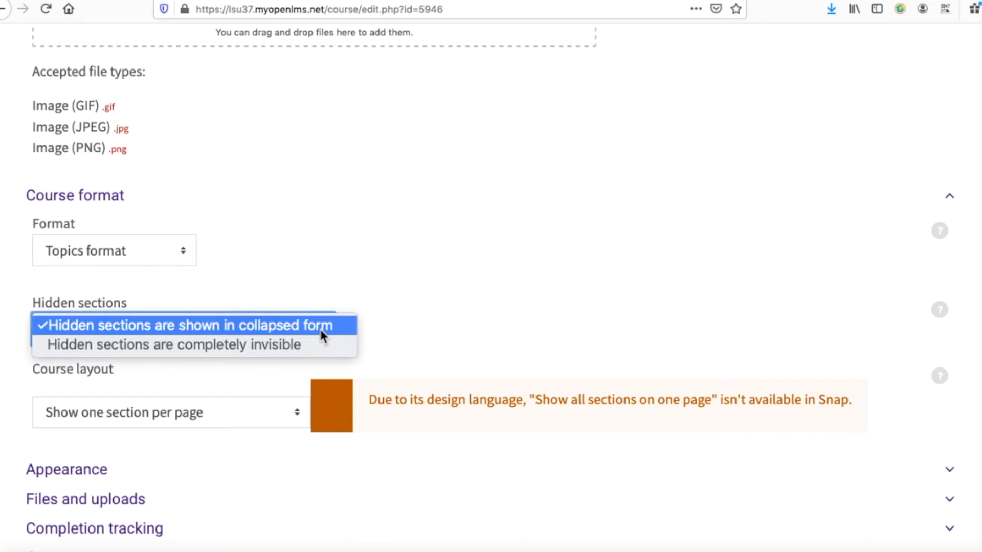
pyautogui.click(290, 343)
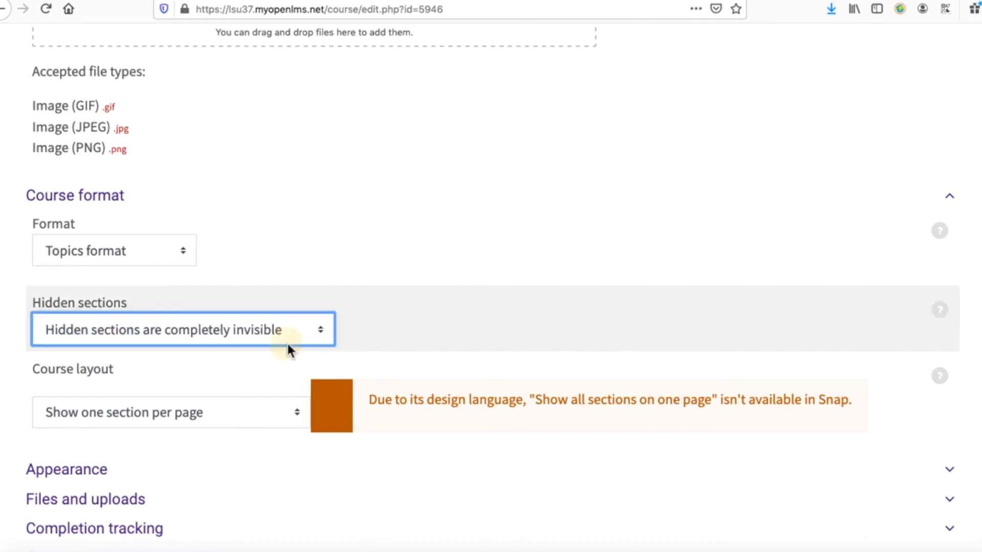
pyautogui.scroll(-10, 272, 354)
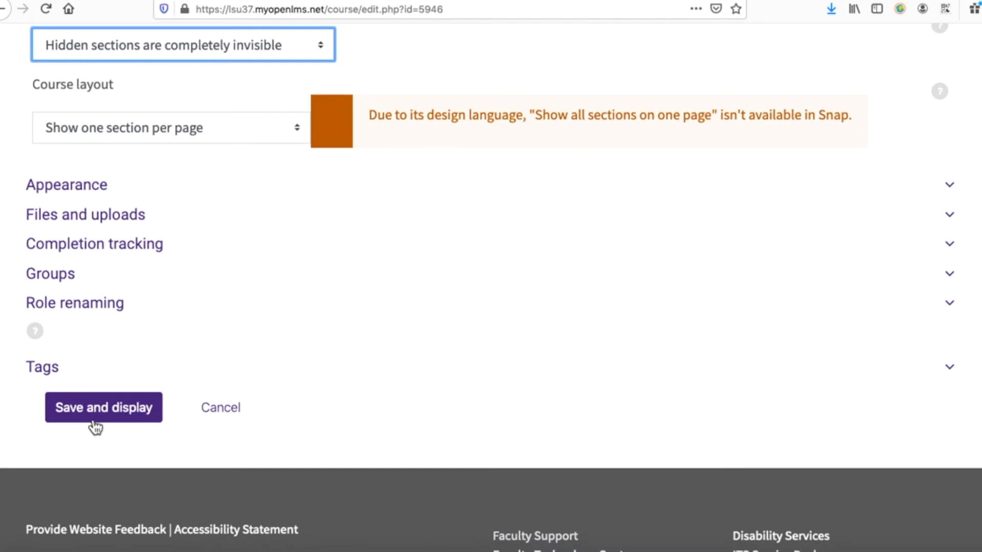
pyautogui.click(113, 412)
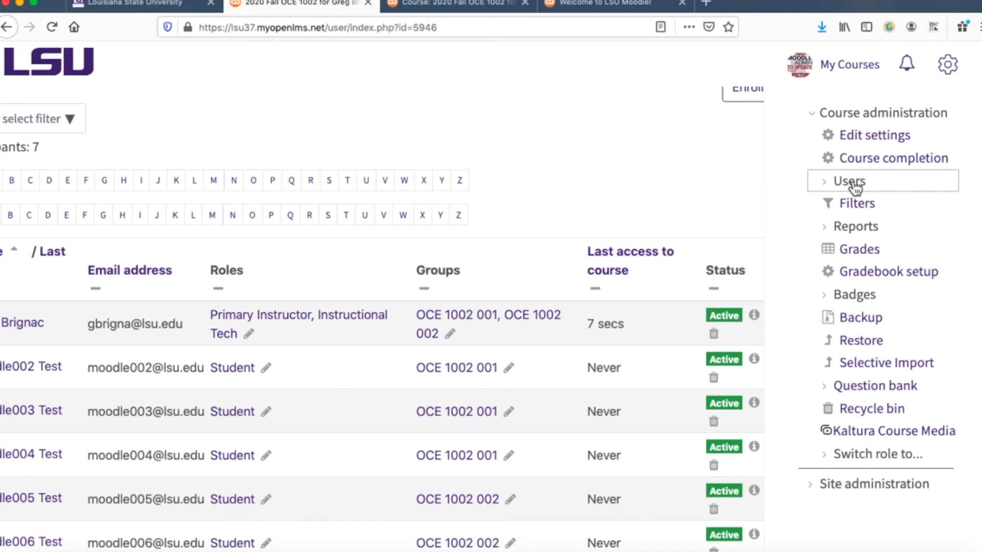
# Open Users > Enrolled users to review the seven participants, their roles and groups
pyautogui.click(851, 184)
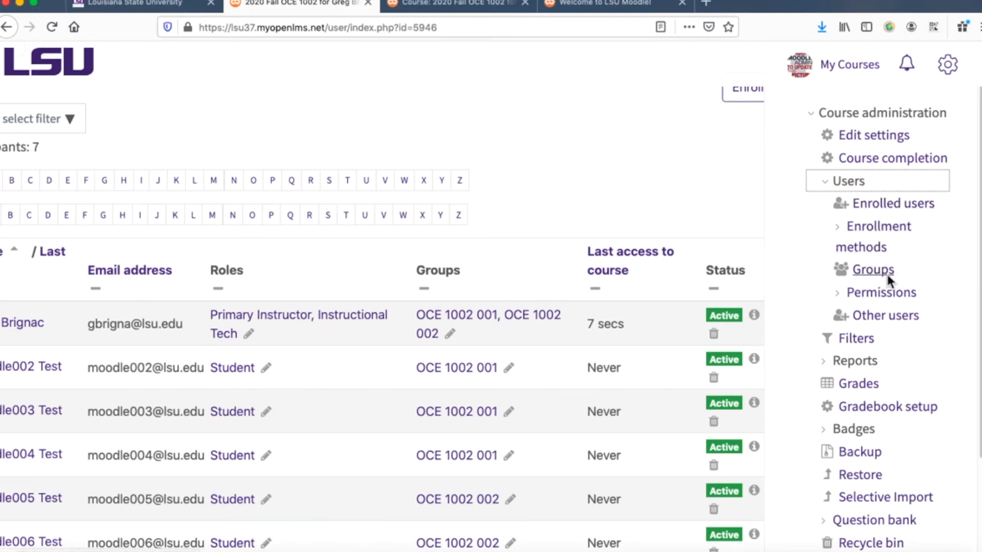
pyautogui.click(879, 207)
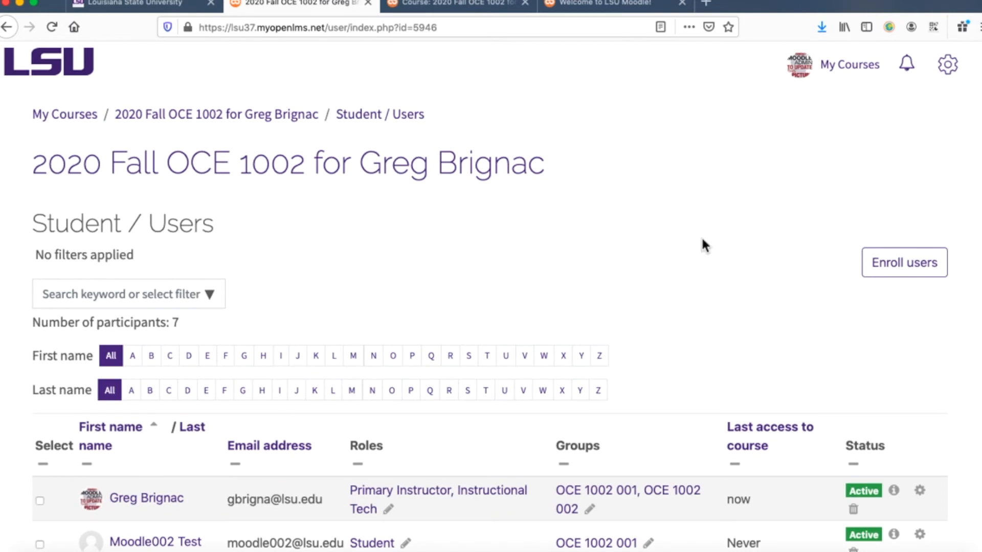
pyautogui.scroll(-7, 667, 256)
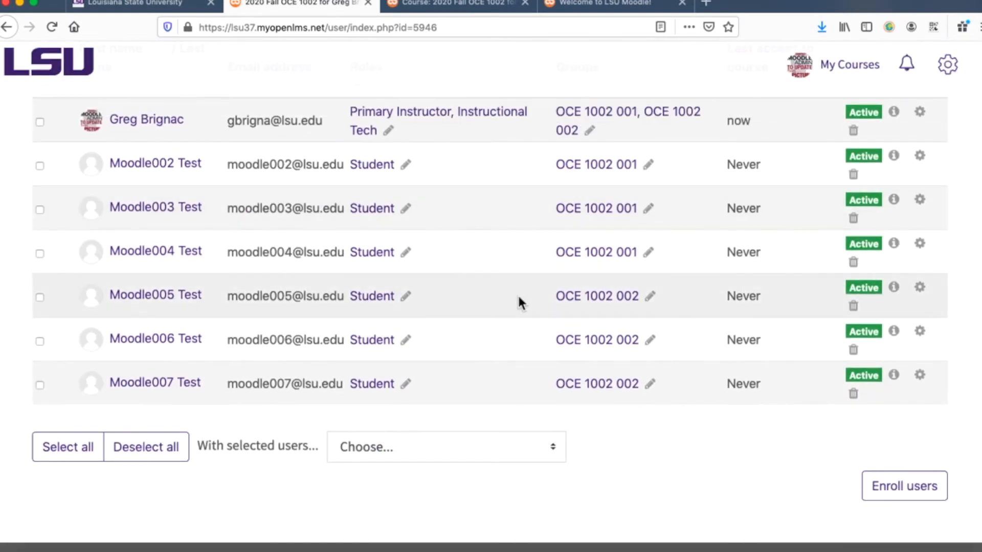
pyautogui.scroll(1, 583, 220)
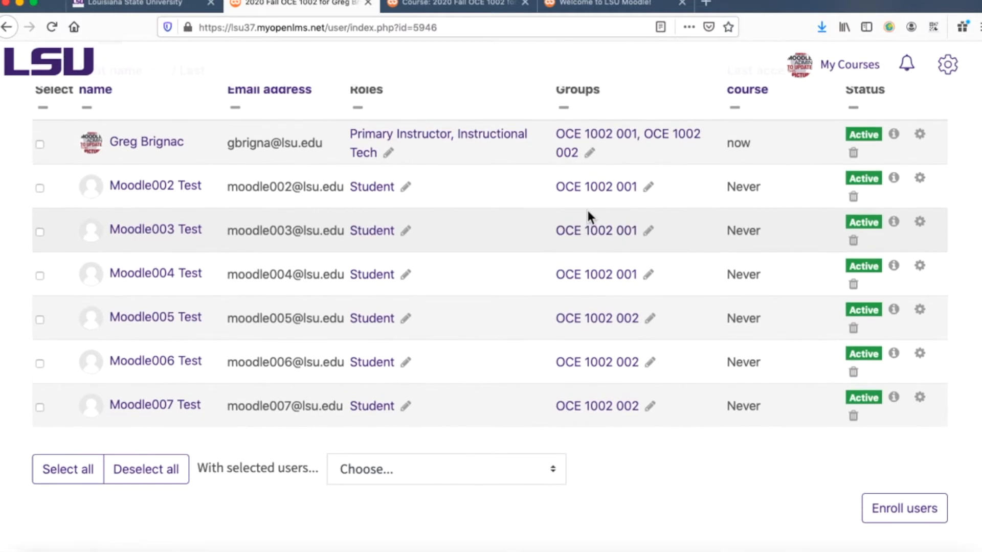
pyautogui.scroll(1, 566, 222)
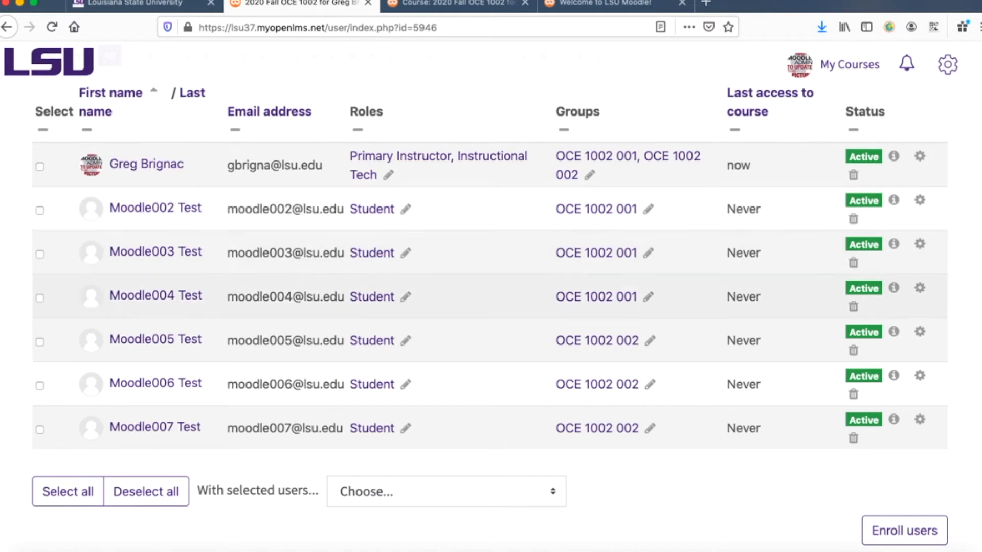
pyautogui.scroll(-1, 867, 340)
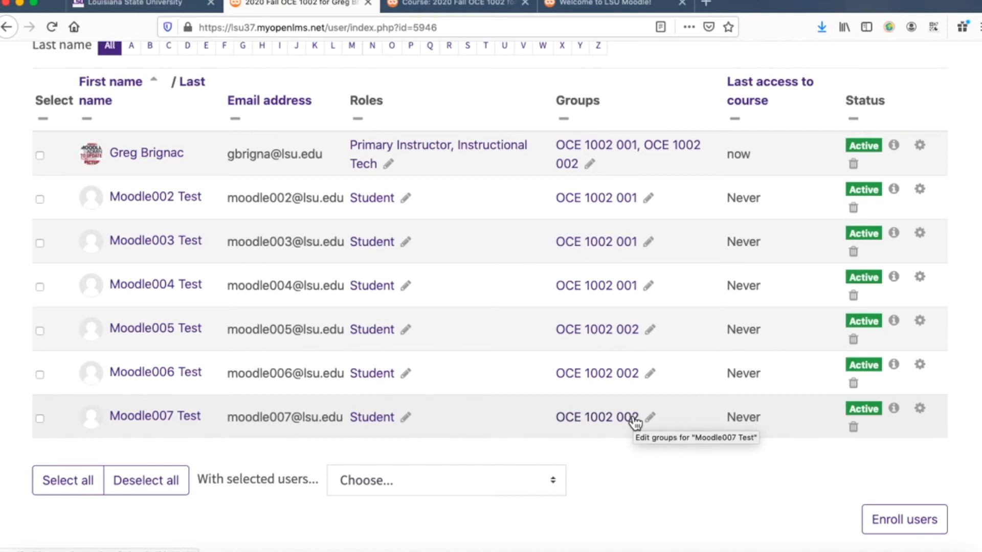
pyautogui.click(908, 521)
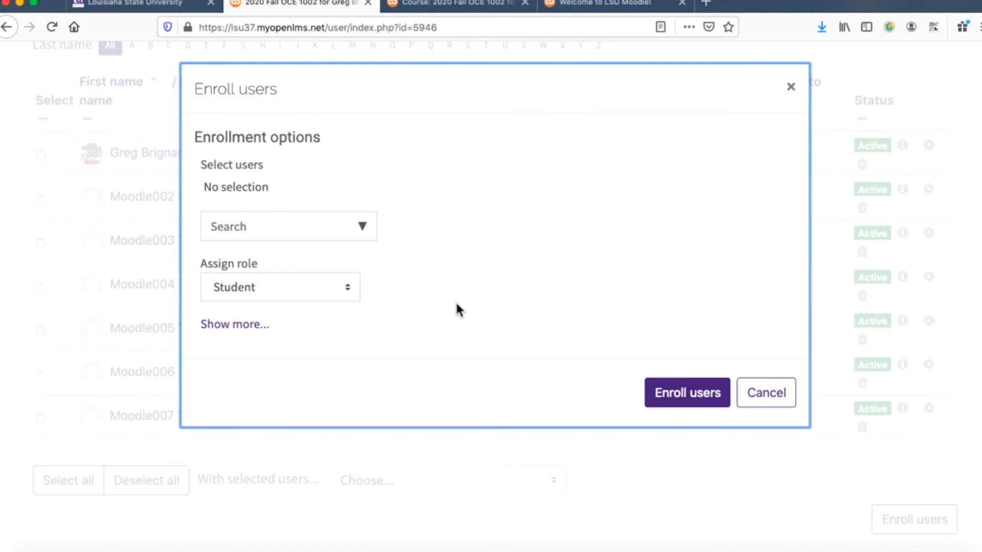
# Enroll two users, found by username search, with the TA (Group) role
pyautogui.click(346, 287)
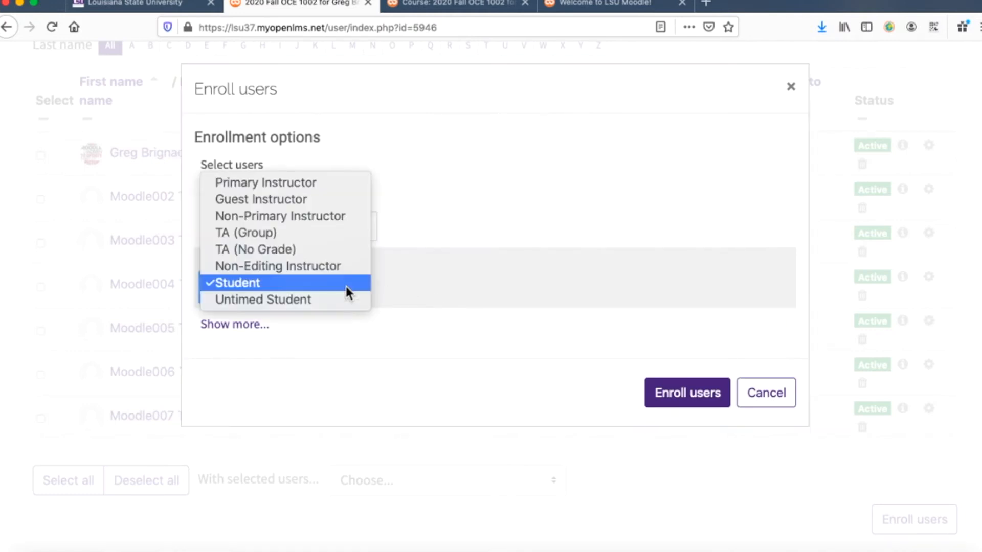
pyautogui.click(263, 232)
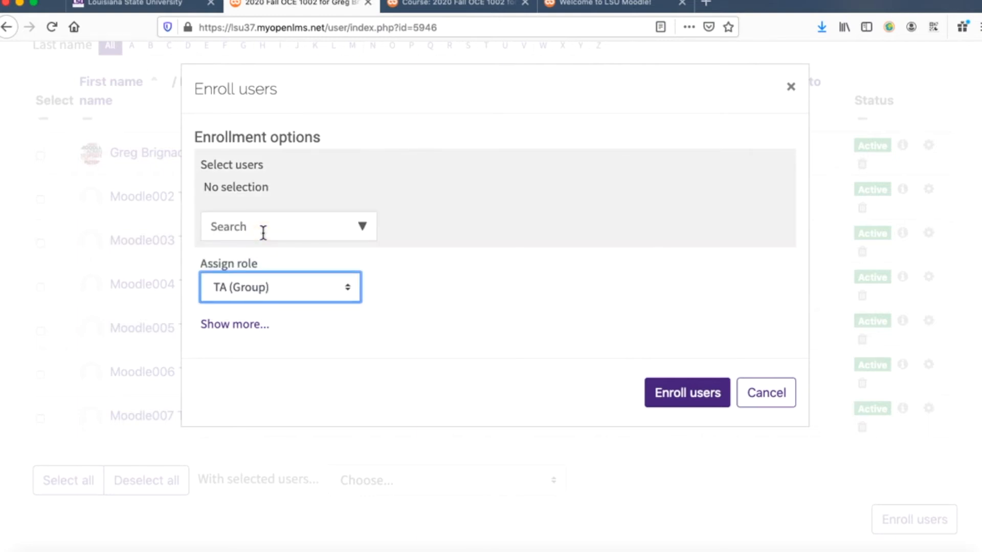
pyautogui.click(280, 226)
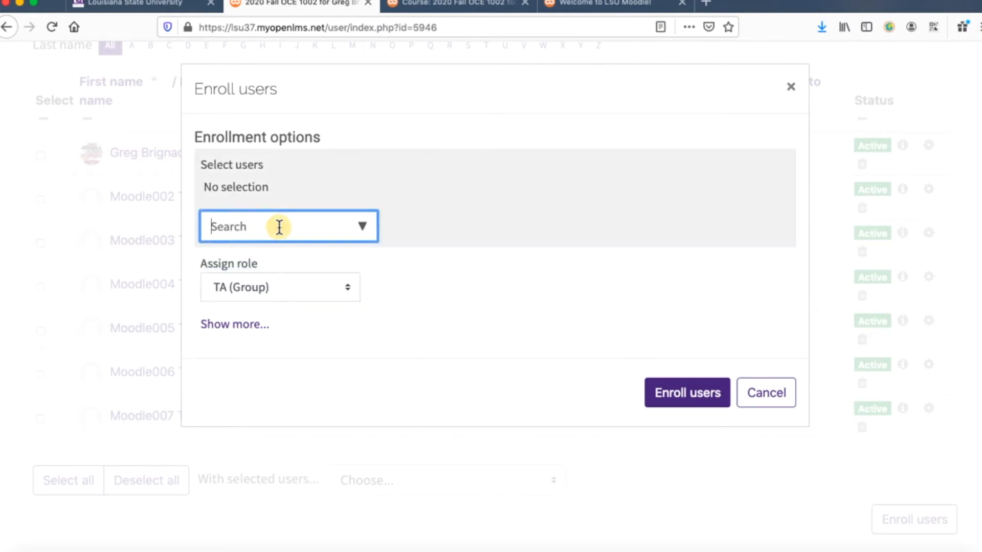
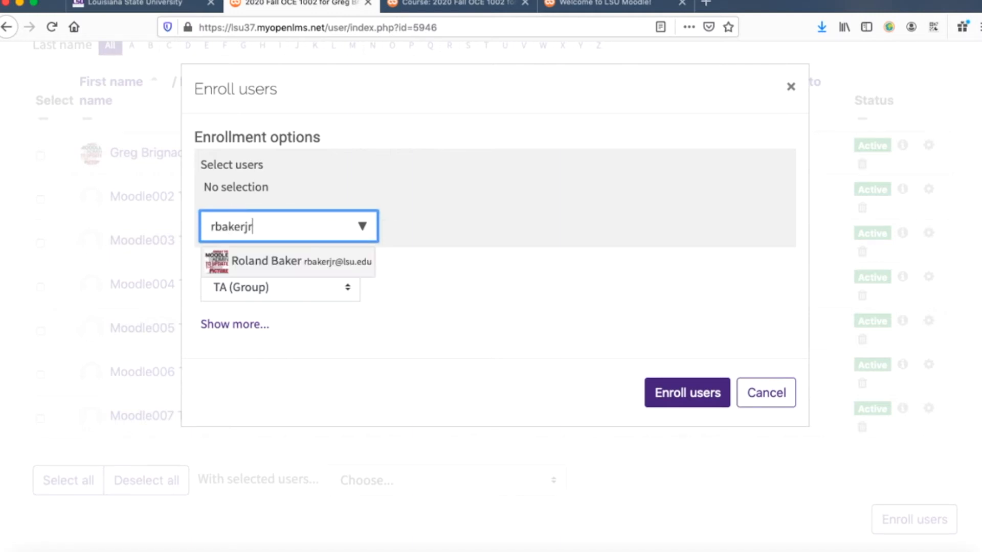
pyautogui.press('Return')
pyautogui.press('BackSpace')
pyautogui.press('BackSpace')
pyautogui.press('BackSpace')
pyautogui.press('BackSpace')
pyautogui.press('BackSpace')
pyautogui.press('BackSpace')
pyautogui.press('BackSpace')
pyautogui.press('BackSpace')
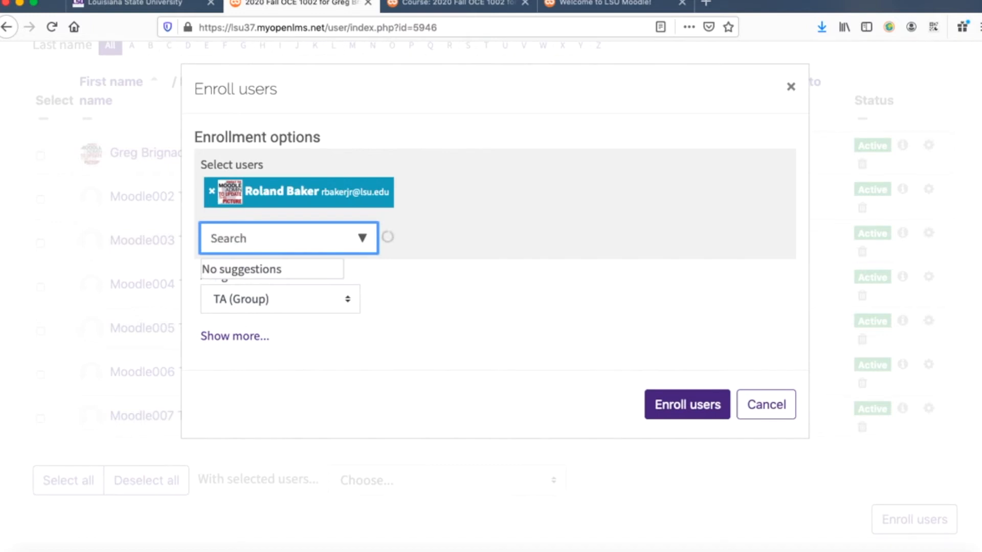
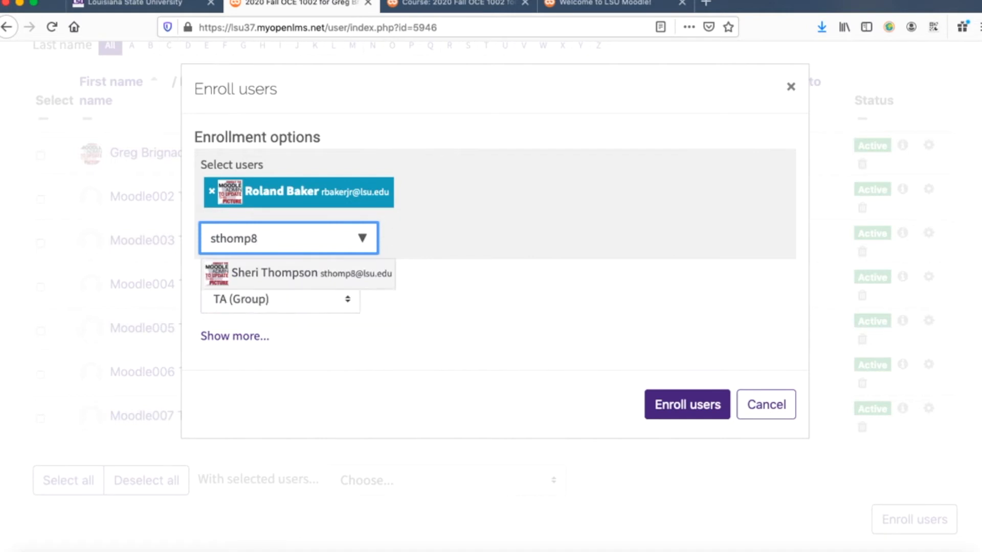
pyautogui.press('Return')
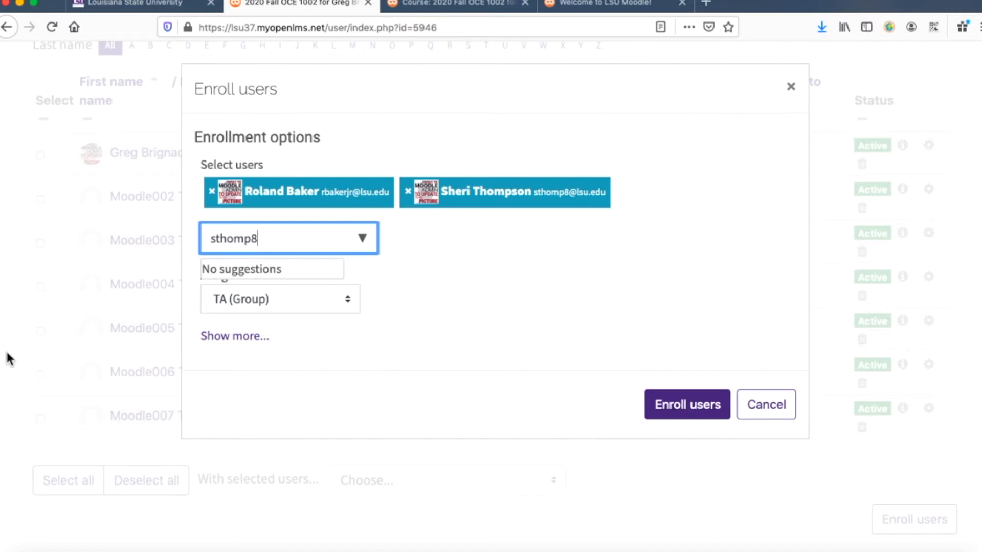
pyautogui.click(690, 404)
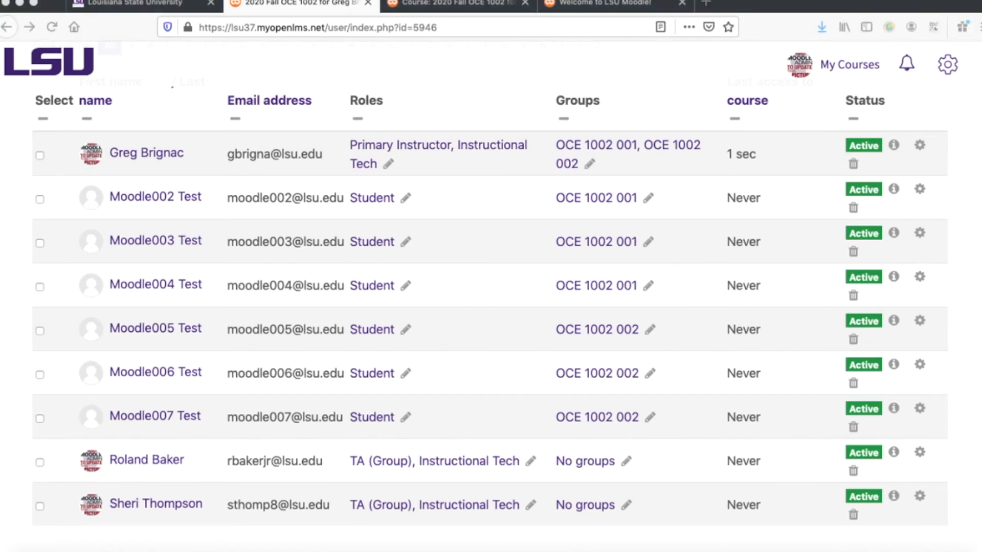
# Put the first new TA into group OCE 1002 001
pyautogui.click(526, 79)
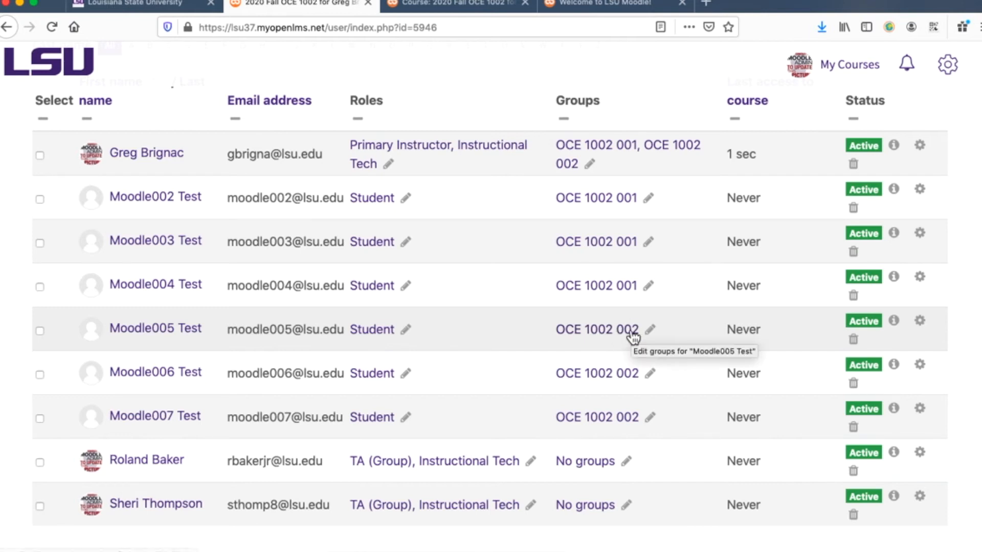
pyautogui.scroll(-2, 631, 340)
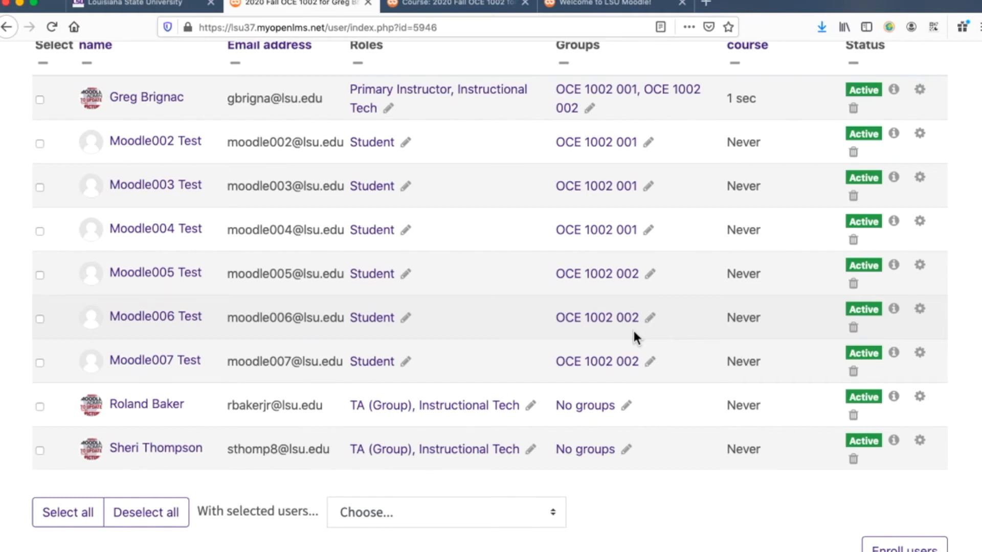
pyautogui.click(588, 407)
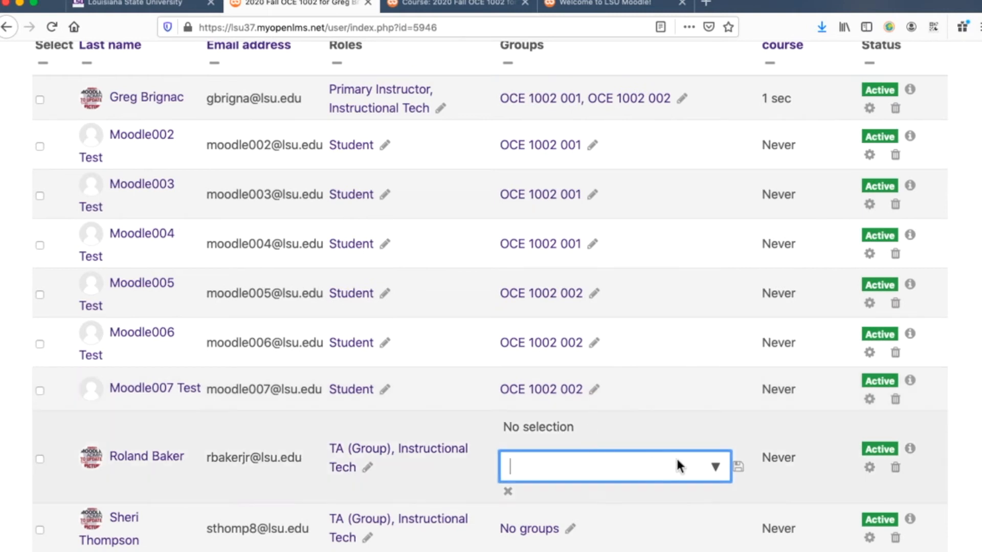
pyautogui.click(715, 467)
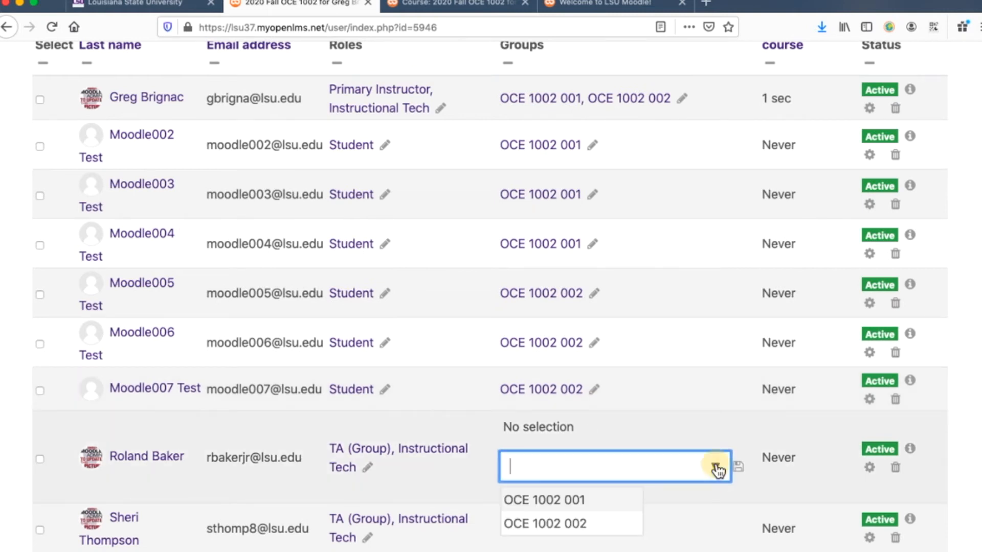
pyautogui.click(576, 503)
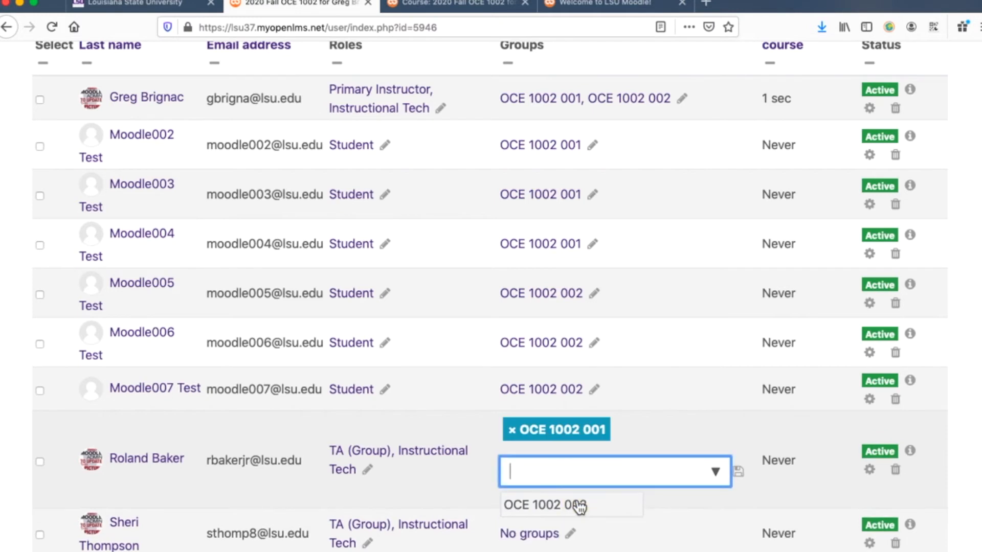
pyautogui.click(739, 473)
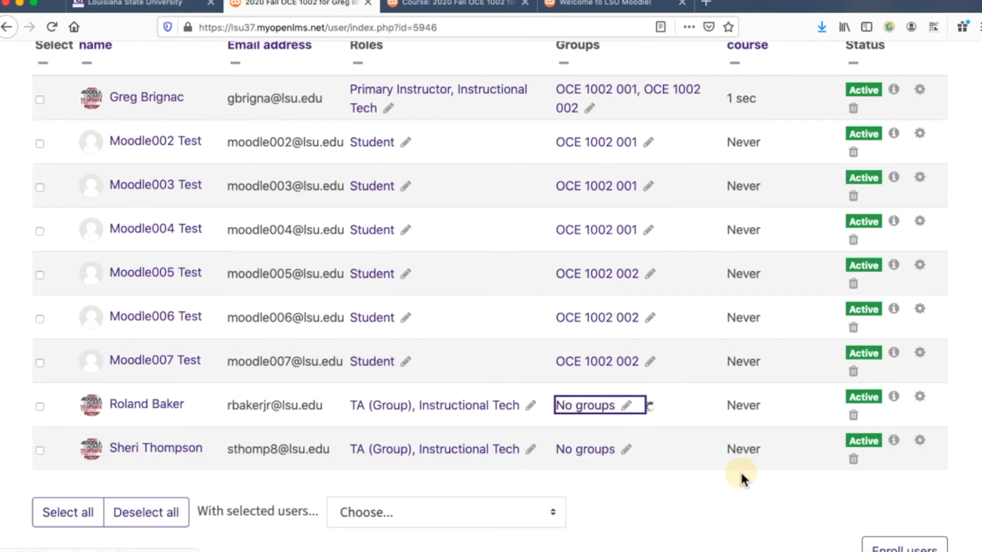
# Assign the other TA, who had no group, to group OCE 1002 002
pyautogui.click(586, 450)
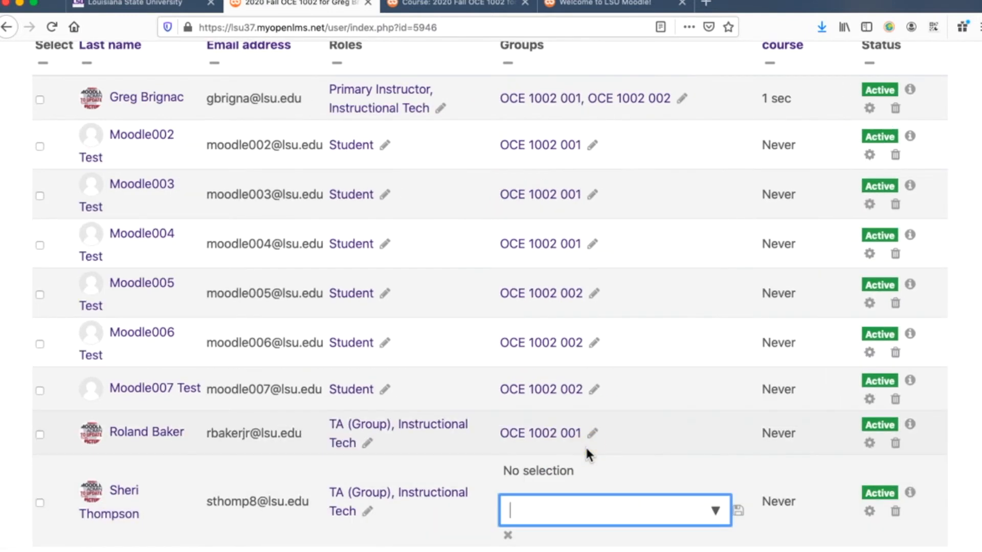
pyautogui.click(714, 511)
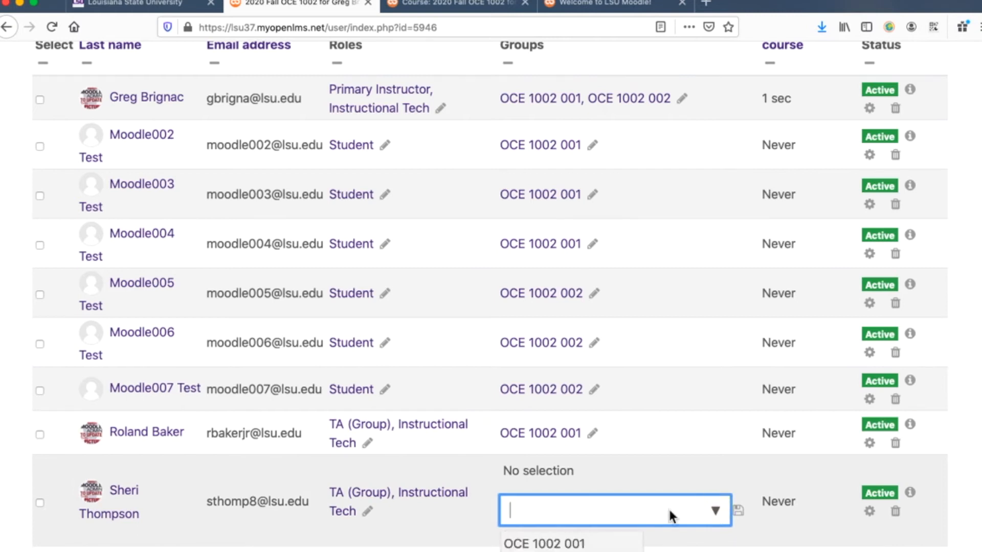
pyautogui.scroll(-2, 620, 504)
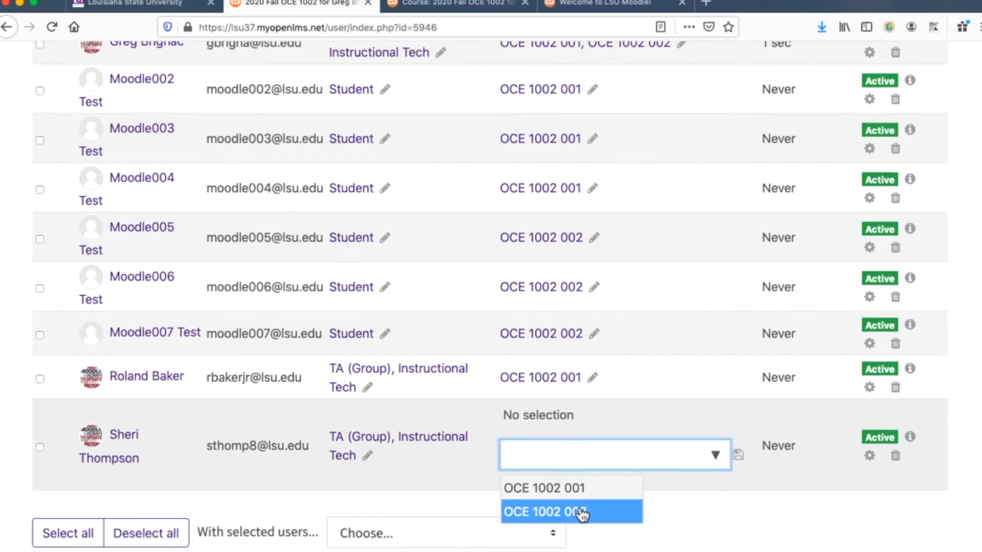
pyautogui.click(581, 513)
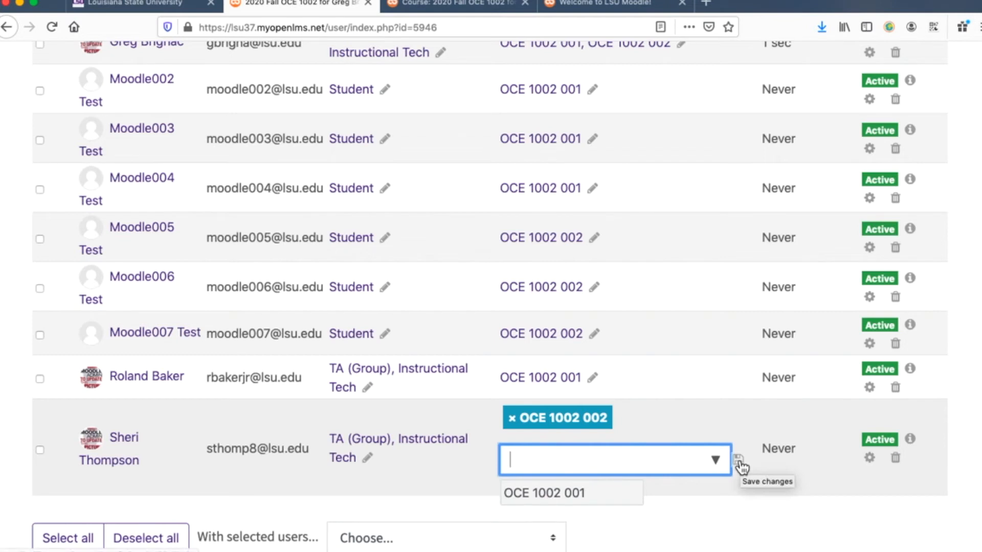
pyautogui.click(738, 461)
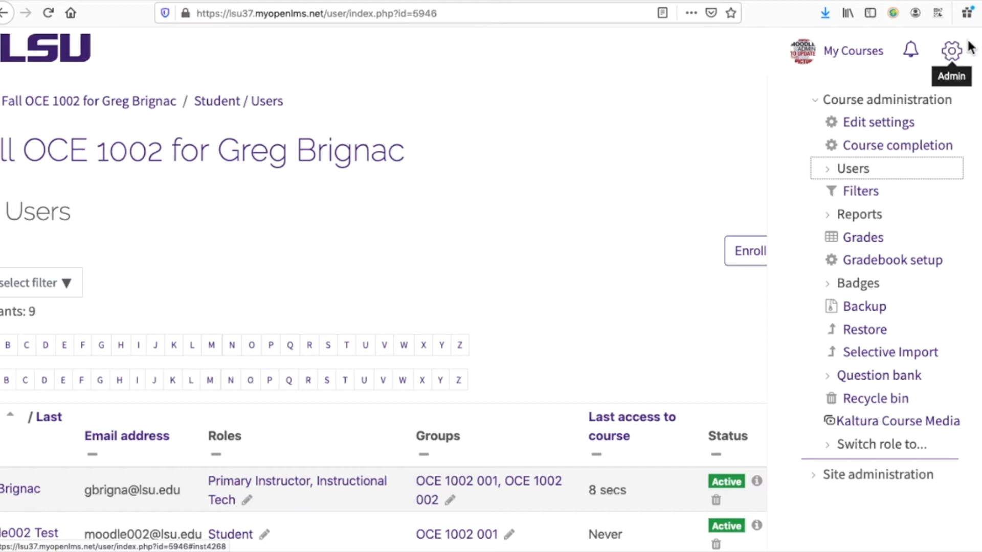
# Go to the course Groups page and select OCE 1002 001 to list its members
pyautogui.click(852, 169)
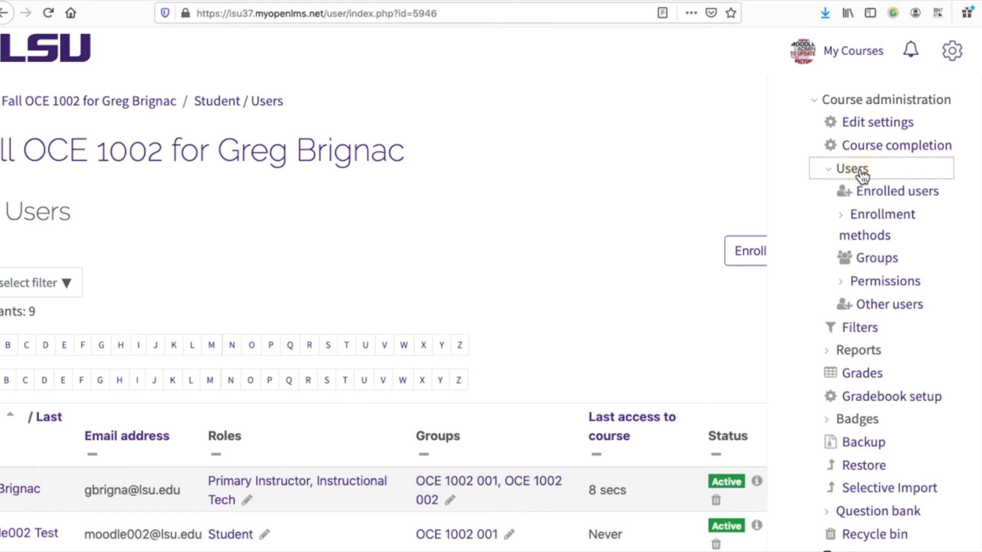
pyautogui.click(875, 260)
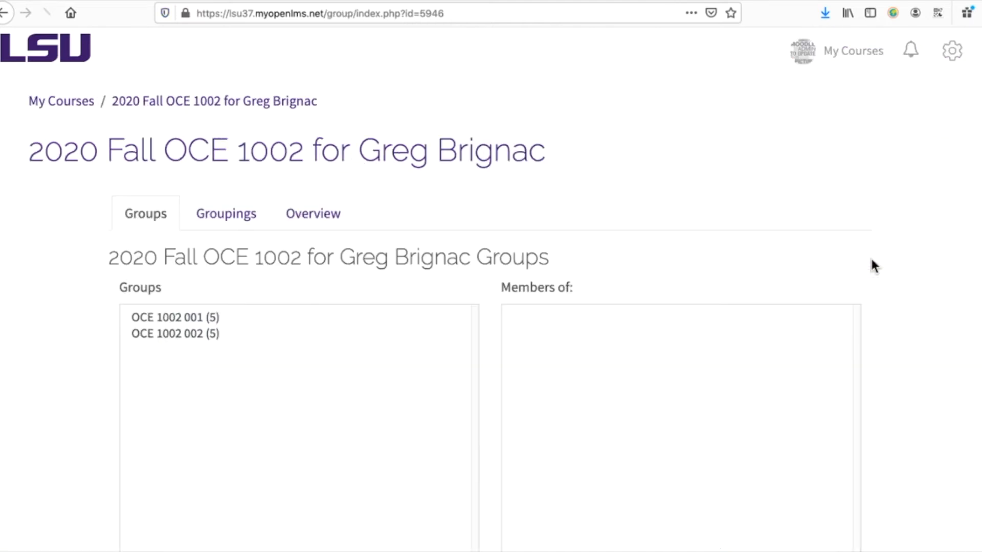
pyautogui.scroll(-3, 709, 289)
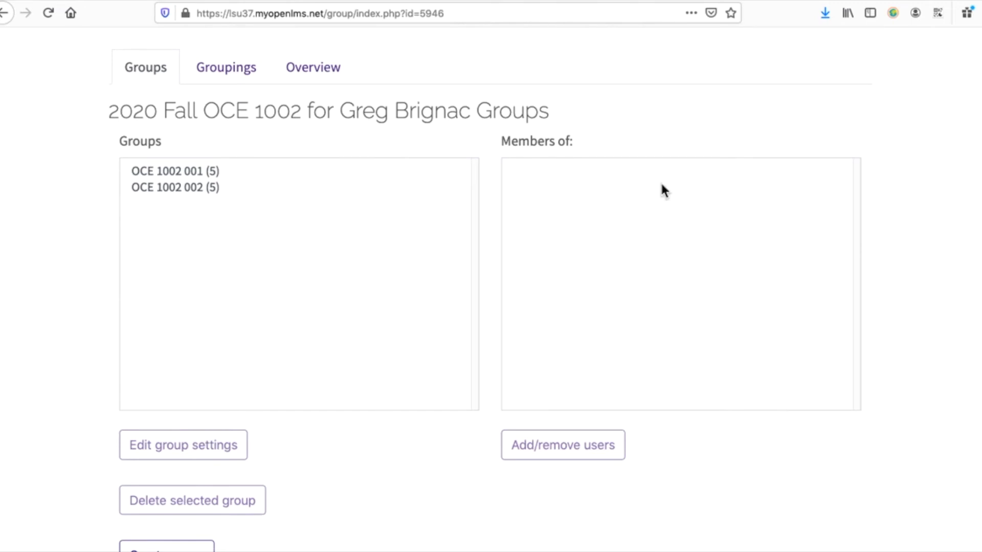
pyautogui.click(158, 171)
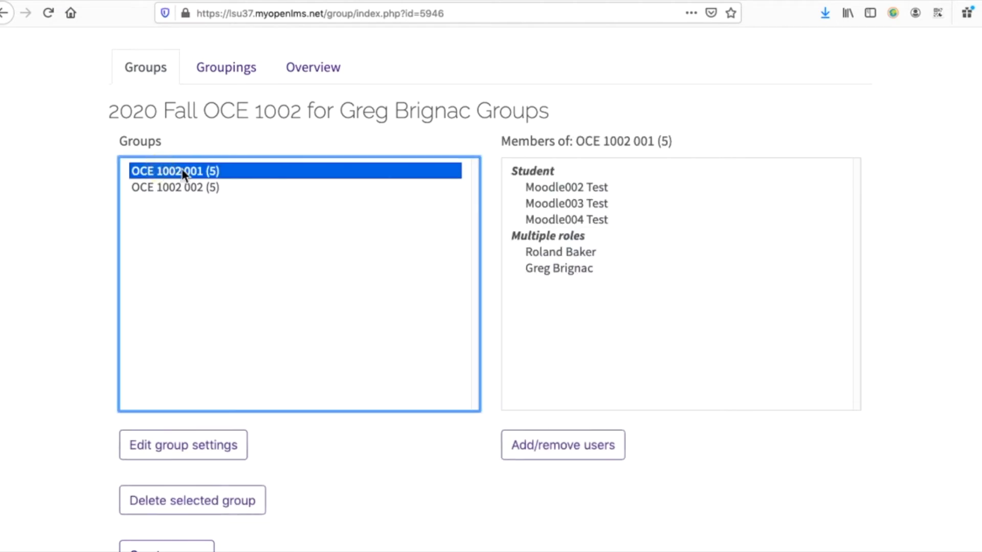
# In Add/remove users for OCE 1002 001, remove the TA and then add them back
pyautogui.click(562, 448)
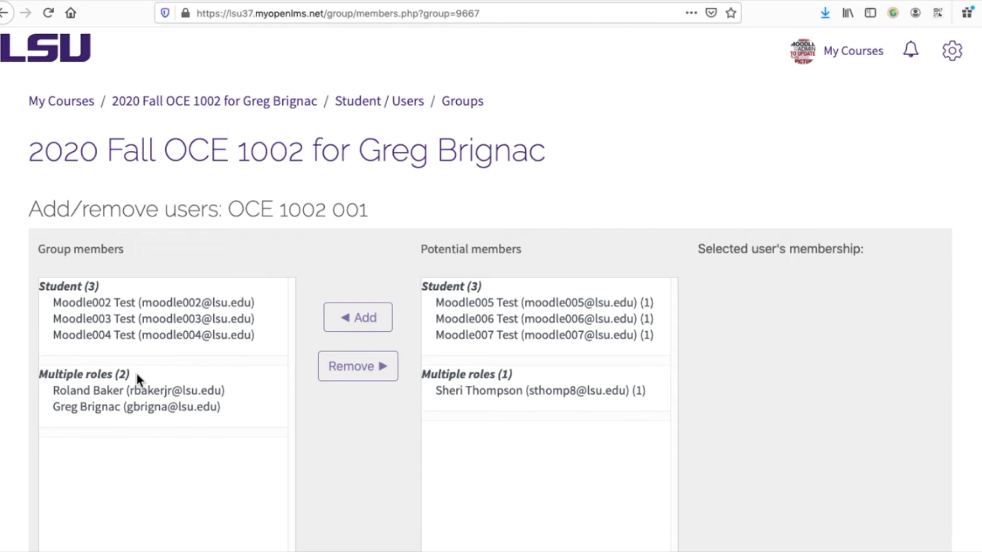
pyautogui.click(100, 391)
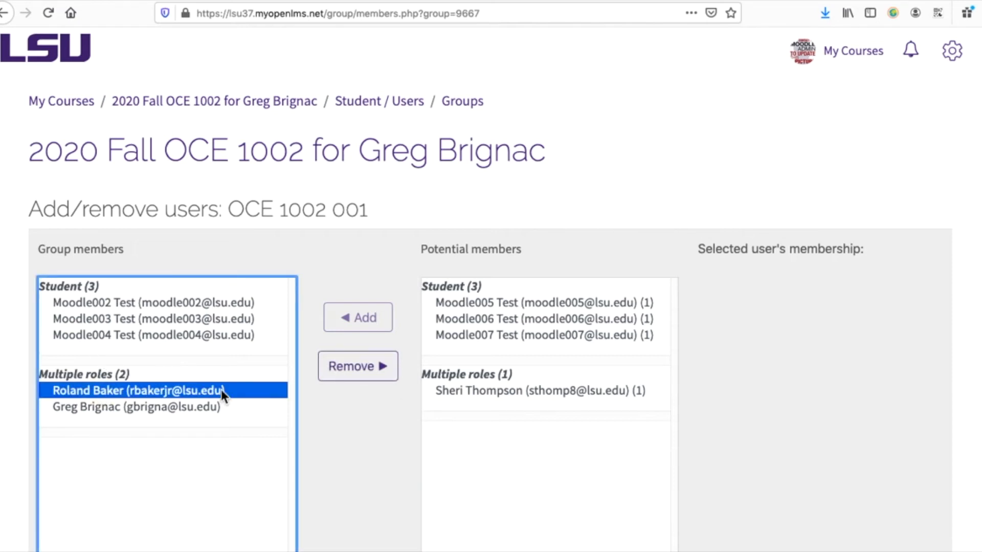
pyautogui.click(361, 368)
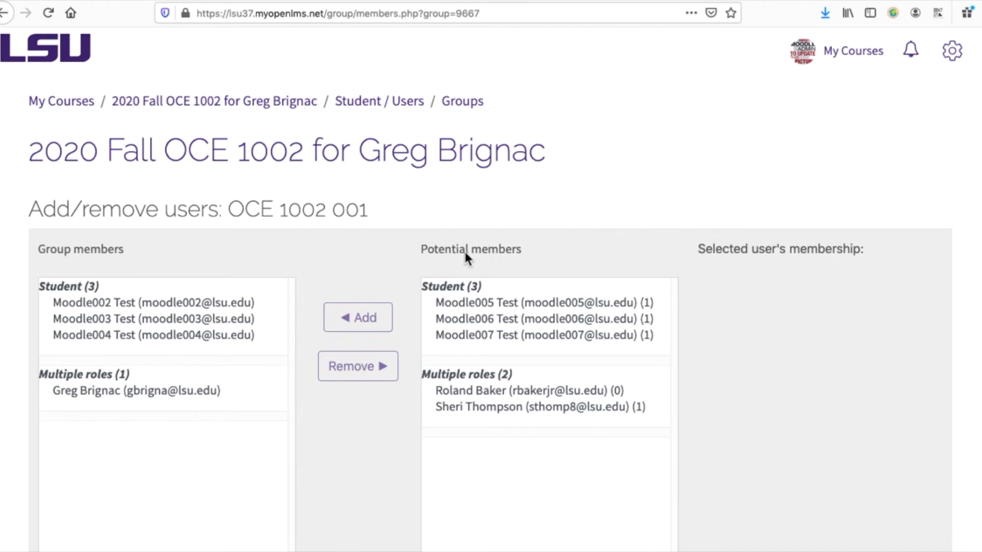
pyautogui.click(478, 391)
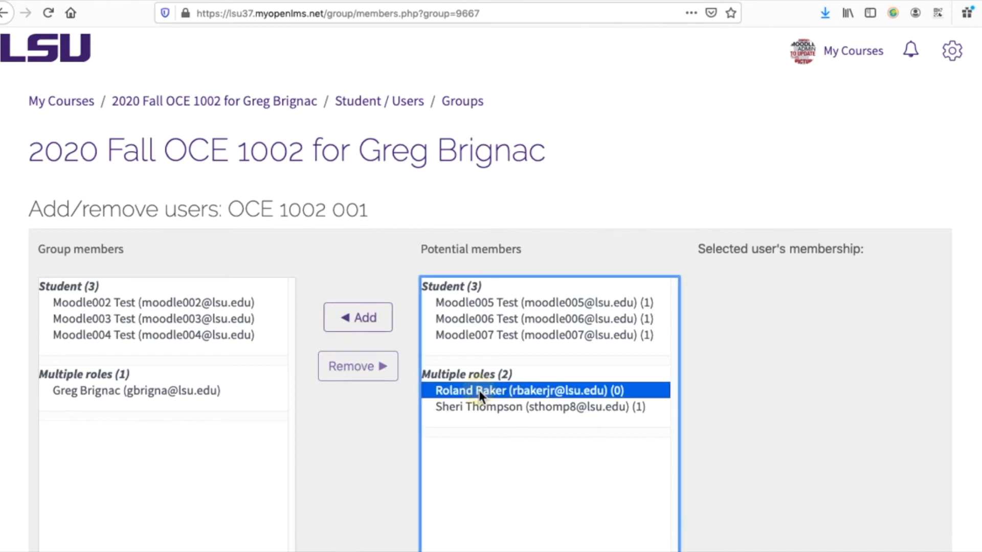
pyautogui.click(369, 320)
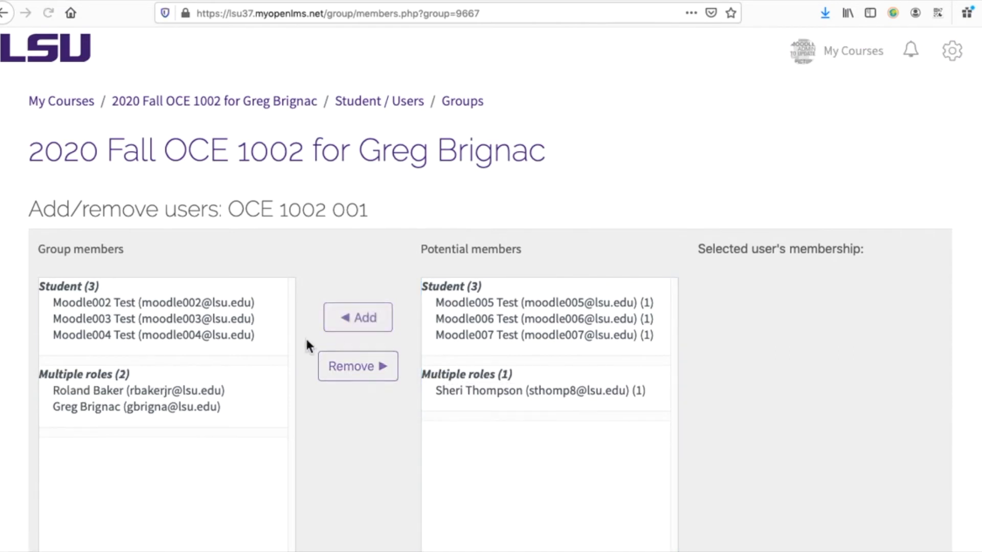
# Select the three students in the group, then return to the groups overview
pyautogui.click(100, 304)
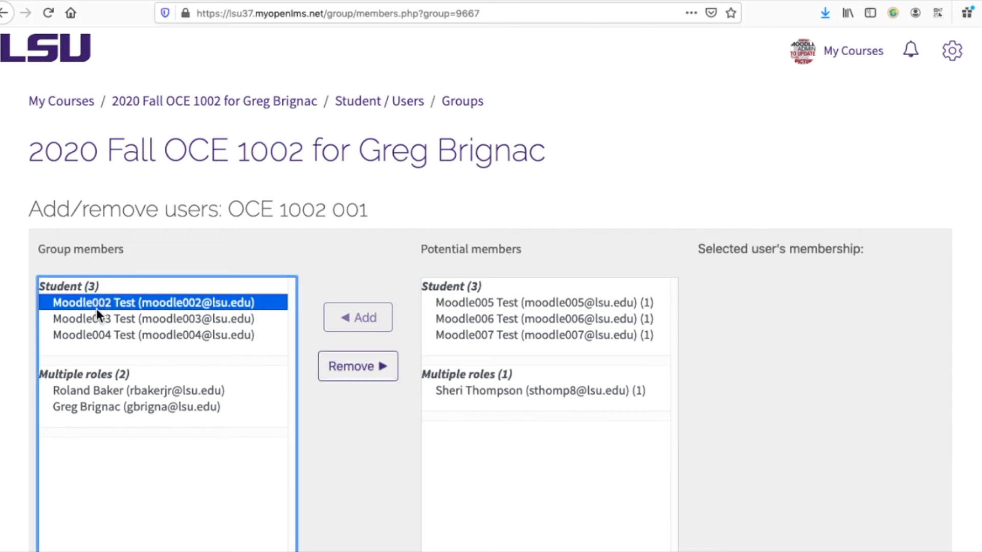
pyautogui.keyDown('shift'); pyautogui.click(96, 319); pyautogui.keyUp('shift')
pyautogui.keyDown('shift'); pyautogui.click(94, 333); pyautogui.keyUp('shift')
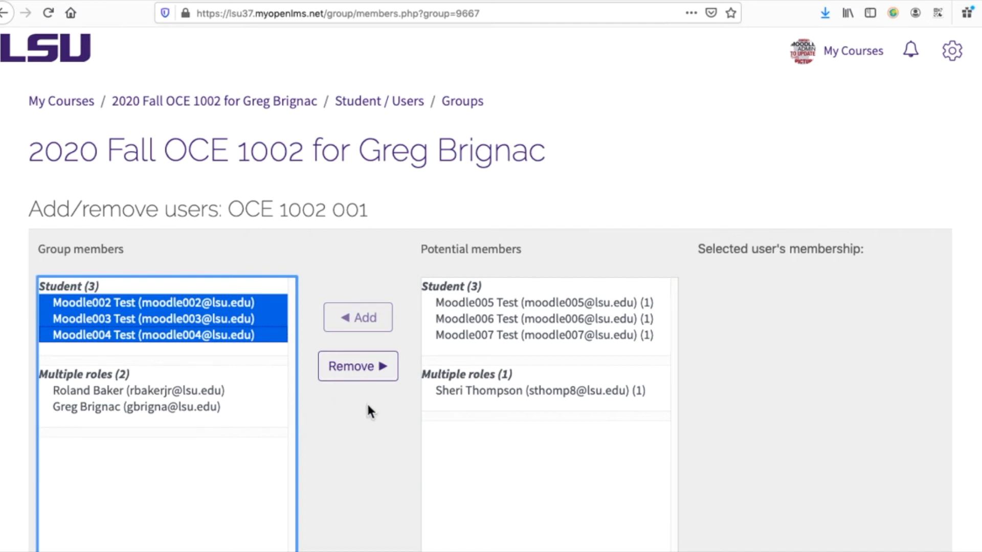
pyautogui.scroll(-5, 367, 402)
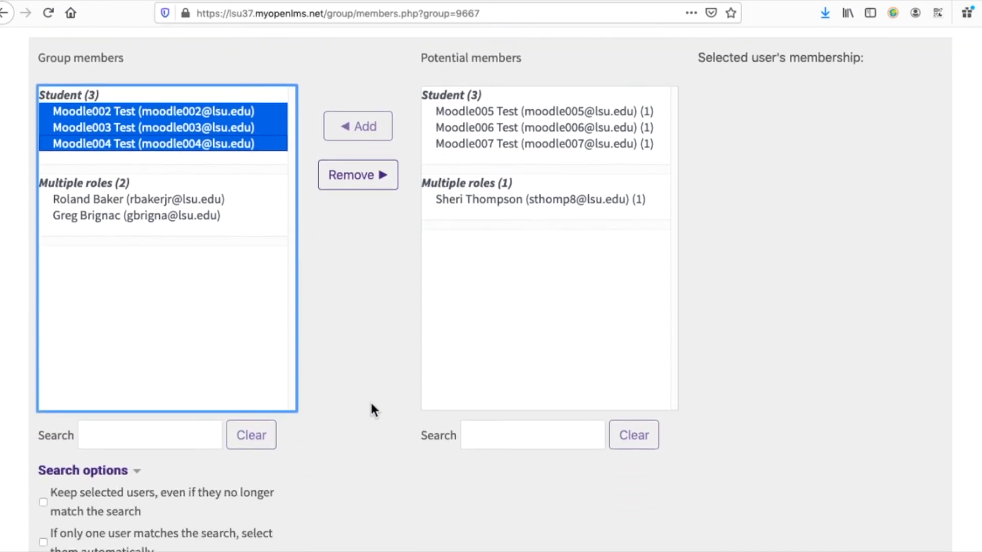
pyautogui.scroll(-4, 371, 406)
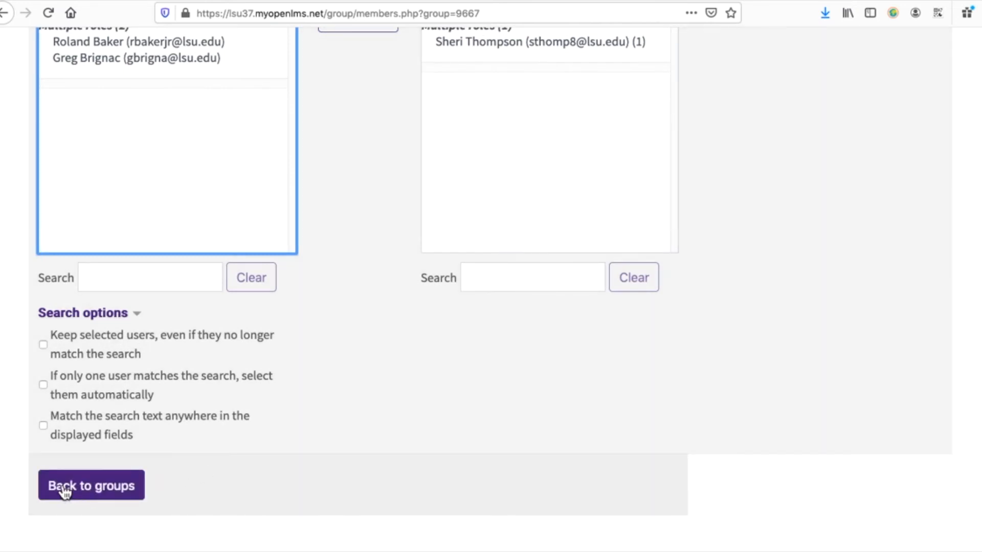
pyautogui.click(113, 491)
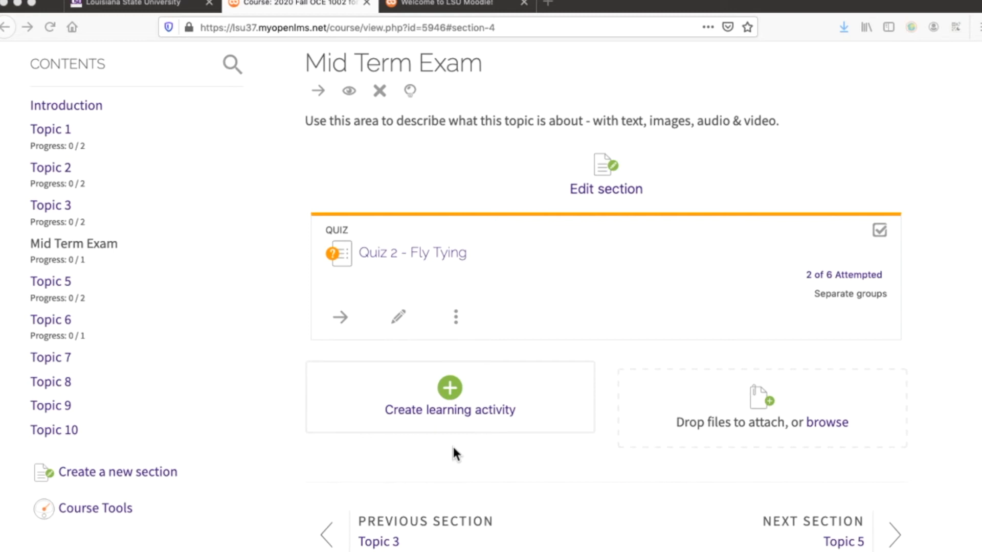
# Open the Create learning activity chooser in the Mid Term Exam section
pyautogui.click(448, 409)
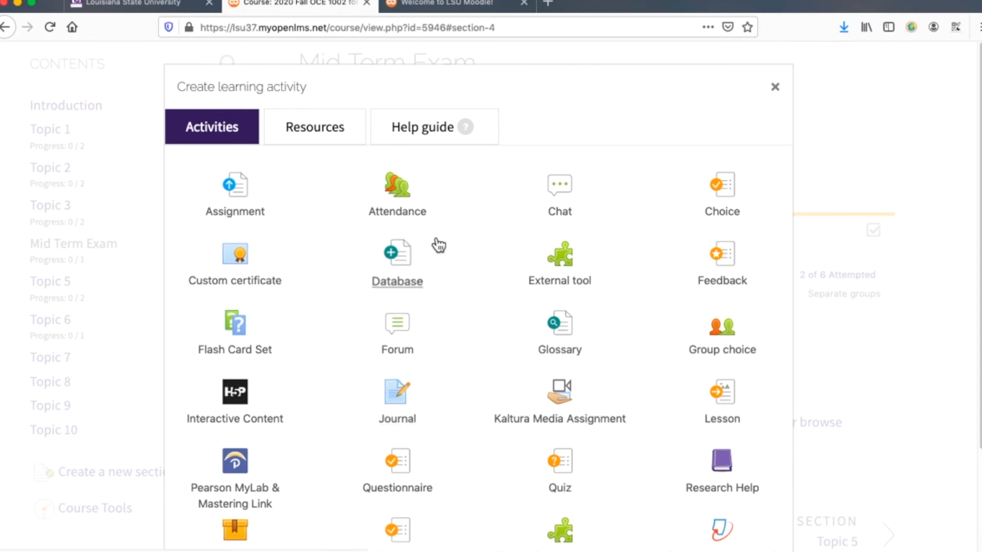
# Look over the Resources tab, then pick Assignment from Activities for Mid Term Exam
pyautogui.click(295, 131)
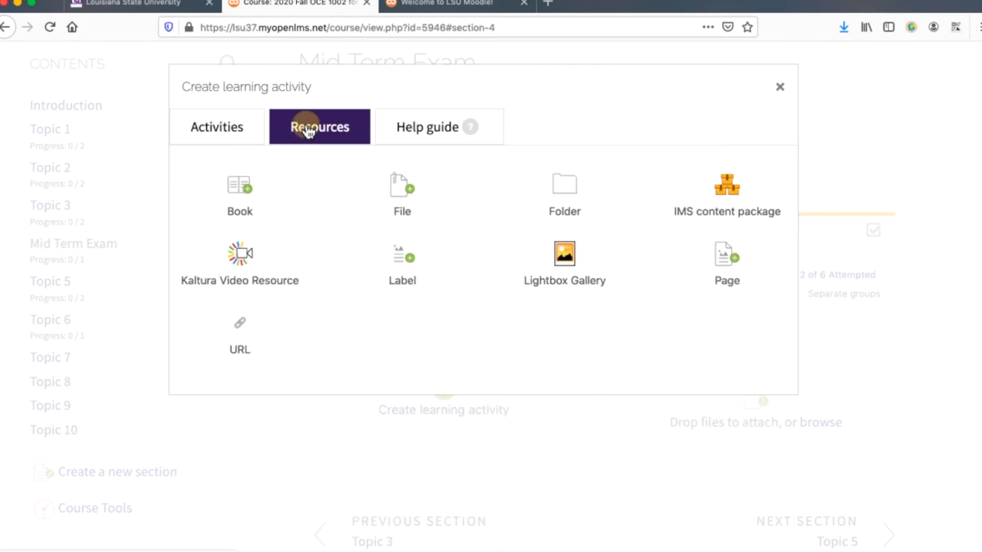
pyautogui.click(239, 132)
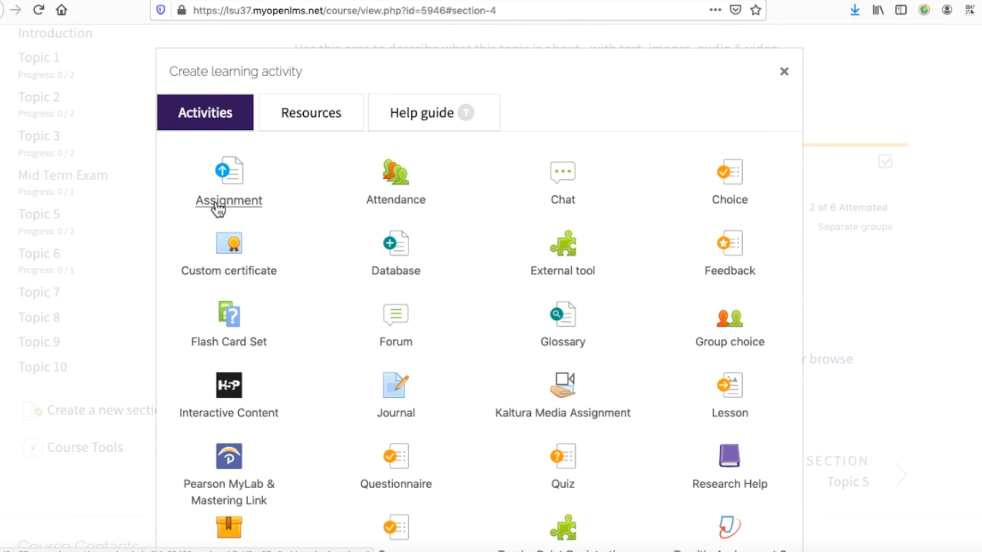
pyautogui.click(217, 205)
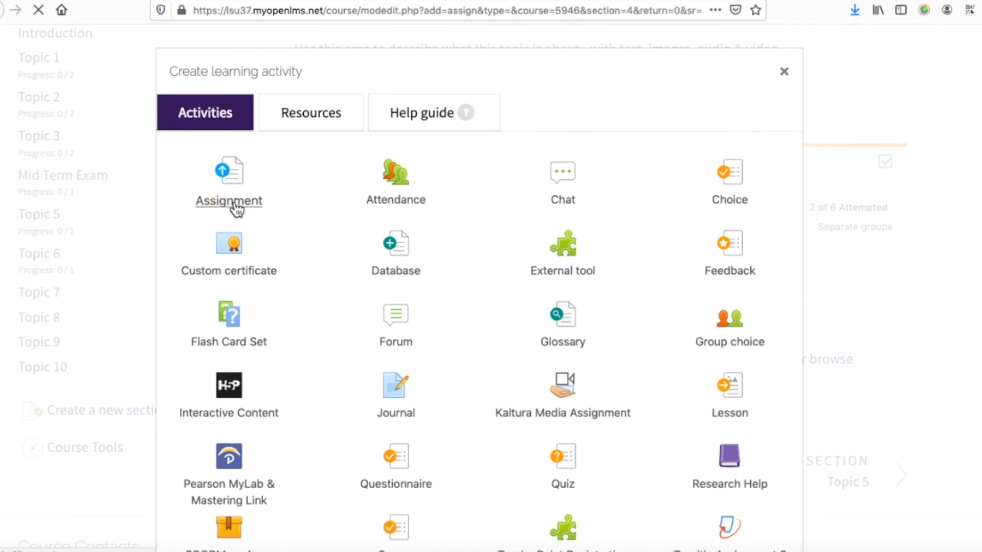
pyautogui.scroll(-3, 250, 252)
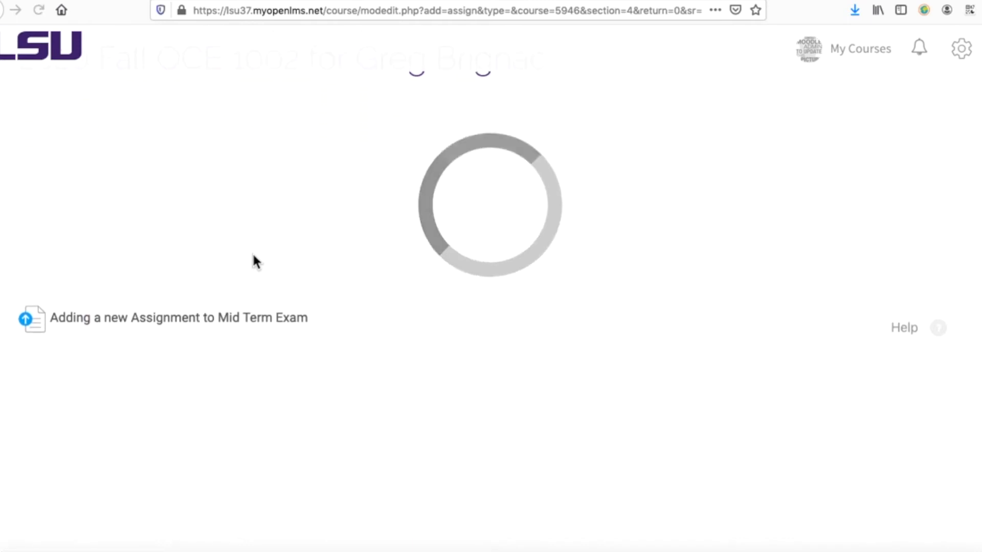
# Enter assignment name 'Project' and description 'upload your file'
pyautogui.click(225, 186)
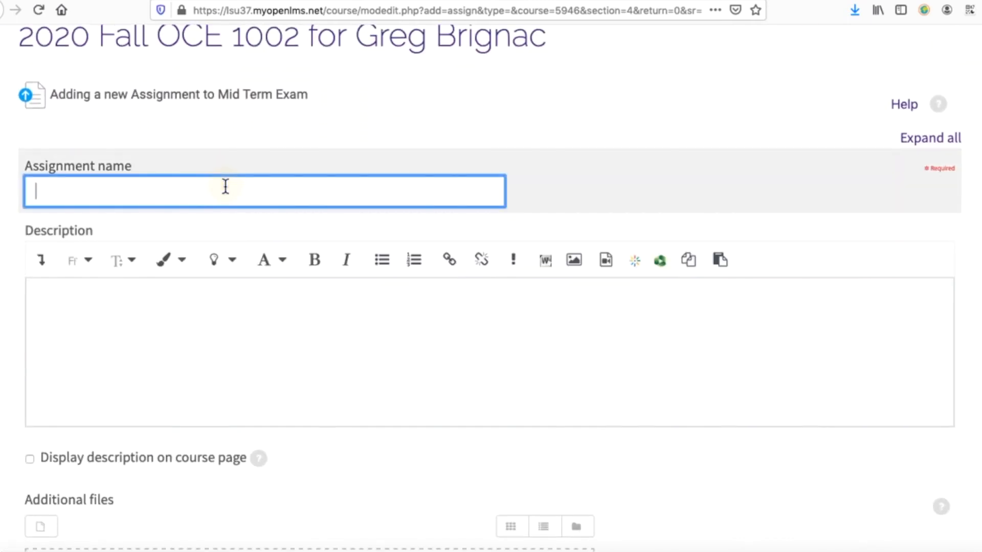
pyautogui.write('Project')
pyautogui.click(188, 313)
pyautogui.write('up')
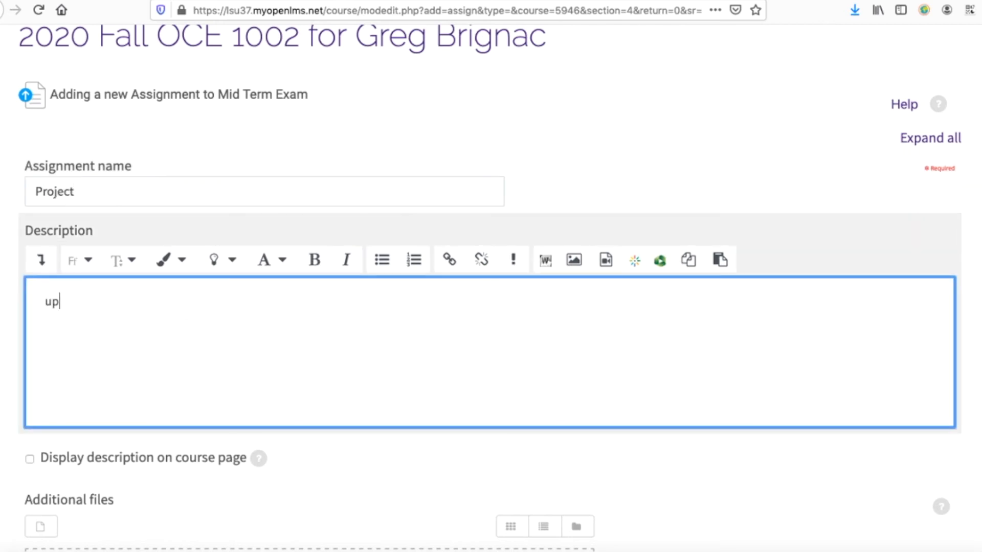
pyautogui.write('load your file')
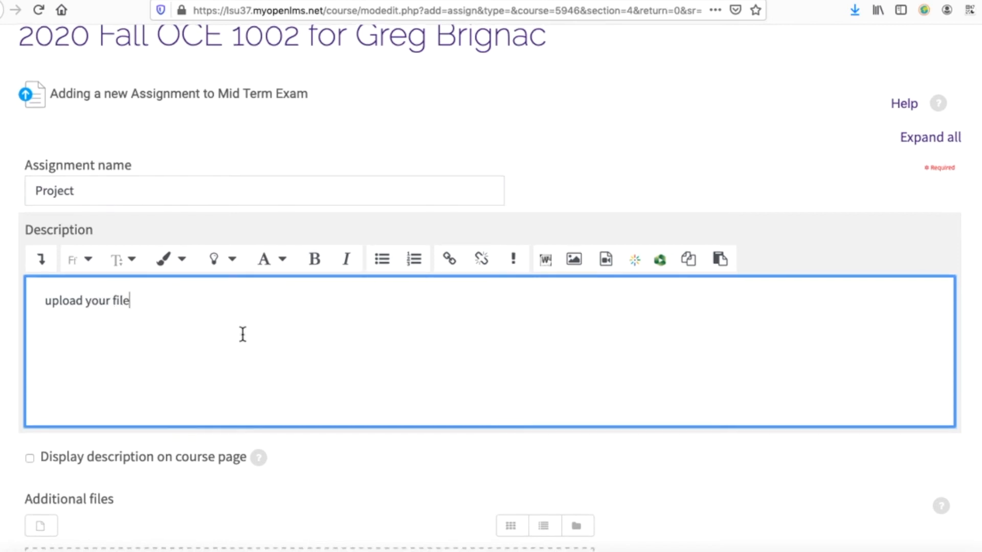
pyautogui.scroll(-6, 240, 336)
pyautogui.scroll(-4, 253, 338)
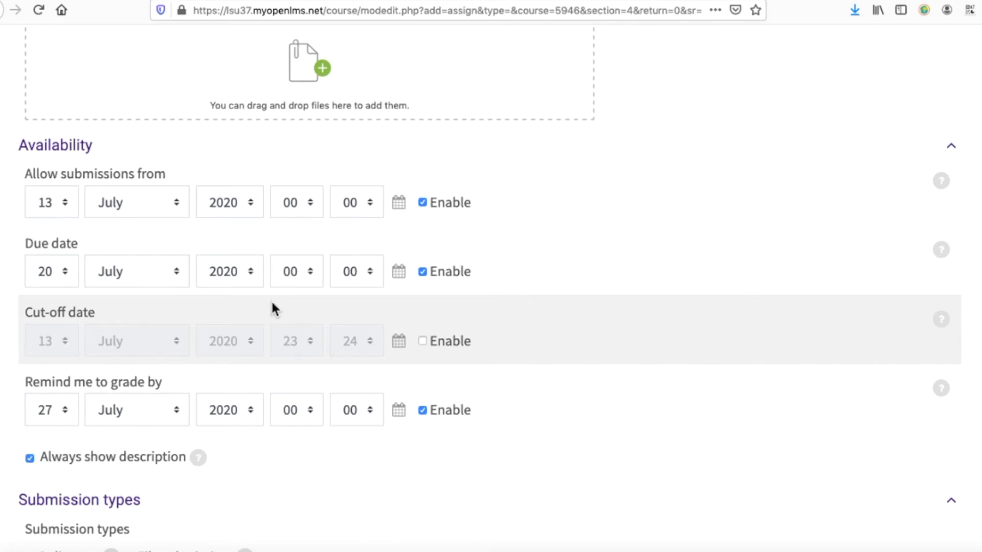
pyautogui.scroll(-2, 222, 340)
# Enable Online text submissions alongside File submissions
pyautogui.scroll(-3, 218, 334)
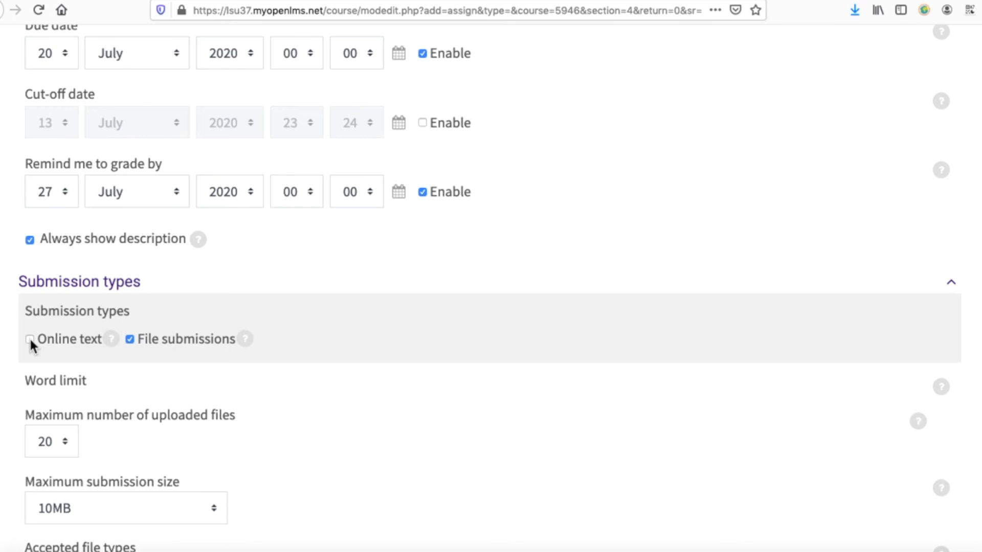
pyautogui.click(30, 339)
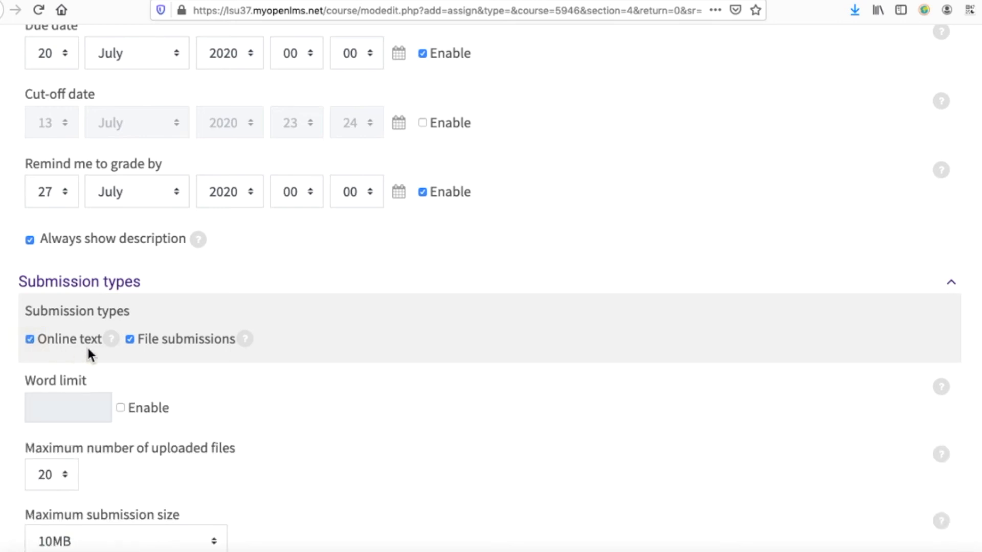
pyautogui.click(130, 339)
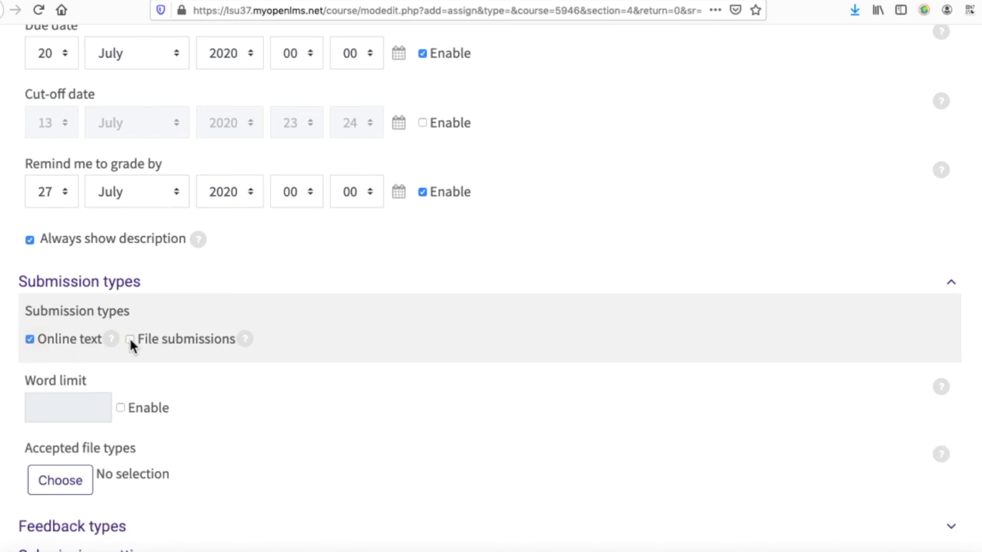
pyautogui.click(130, 340)
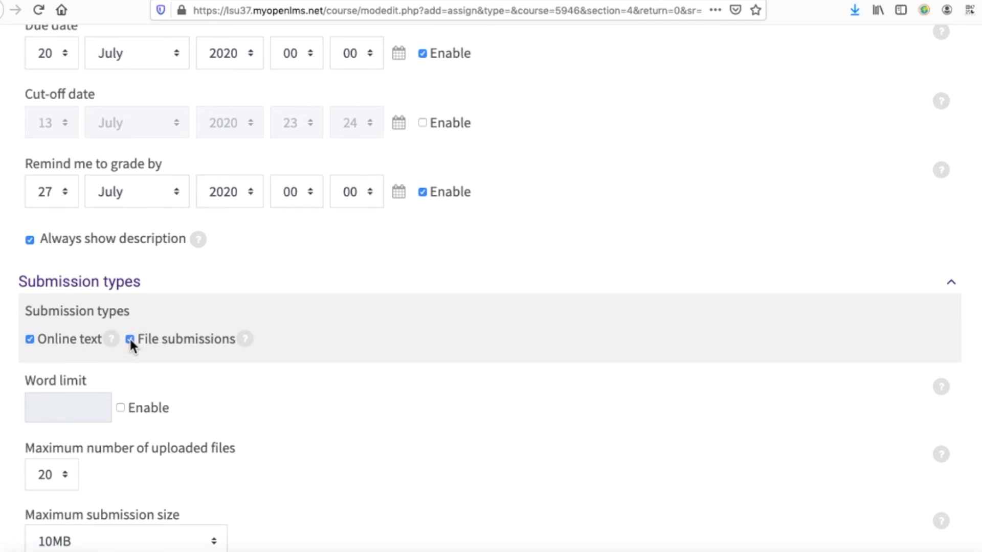
# Expand Feedback types and enable Feedback comments, with Feedback files on
pyautogui.scroll(-4, 140, 342)
pyautogui.scroll(-3, 142, 341)
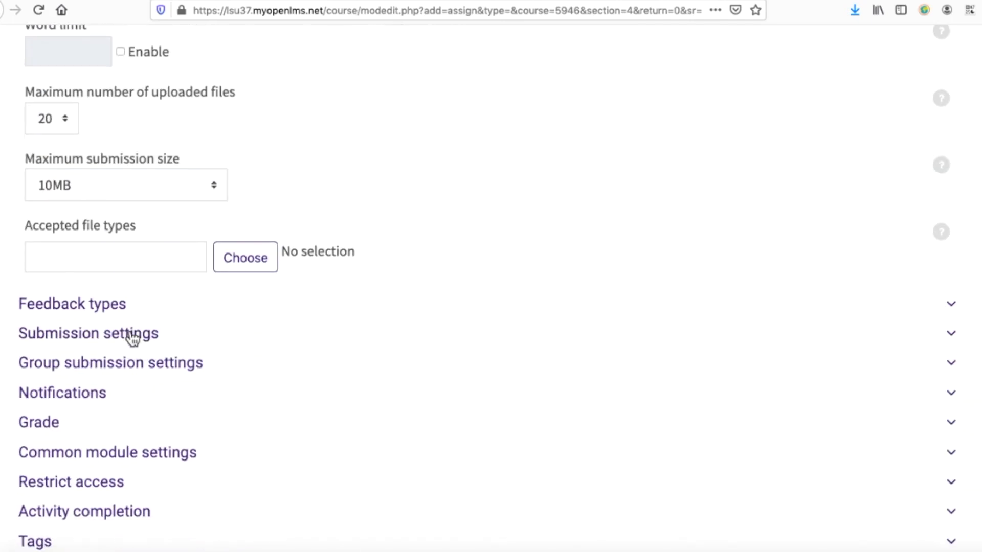
pyautogui.click(121, 304)
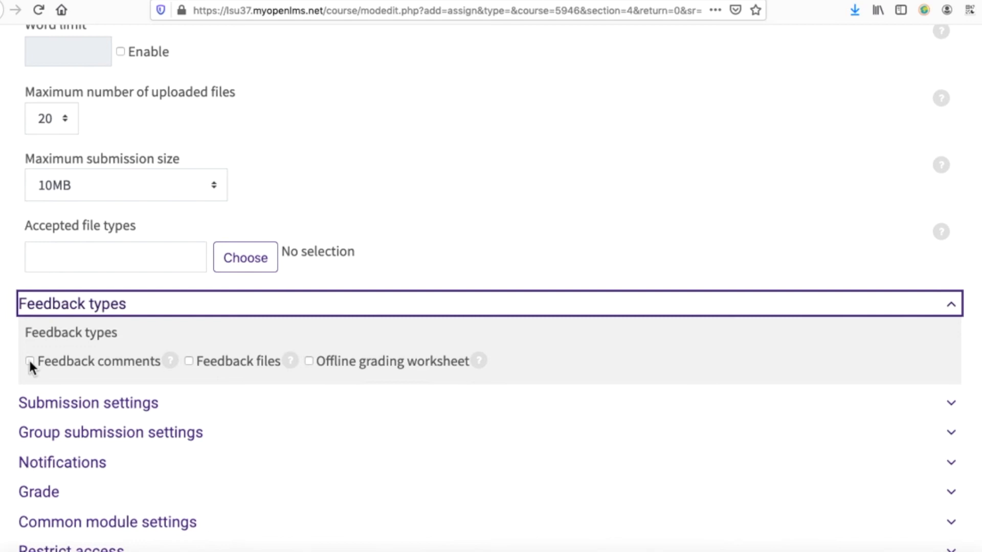
pyautogui.click(29, 362)
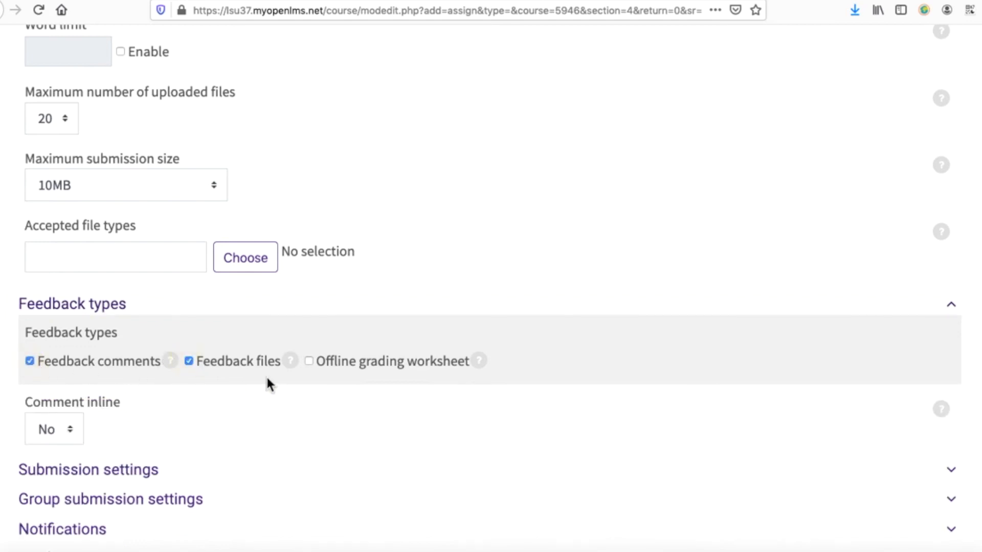
pyautogui.scroll(-3, 286, 381)
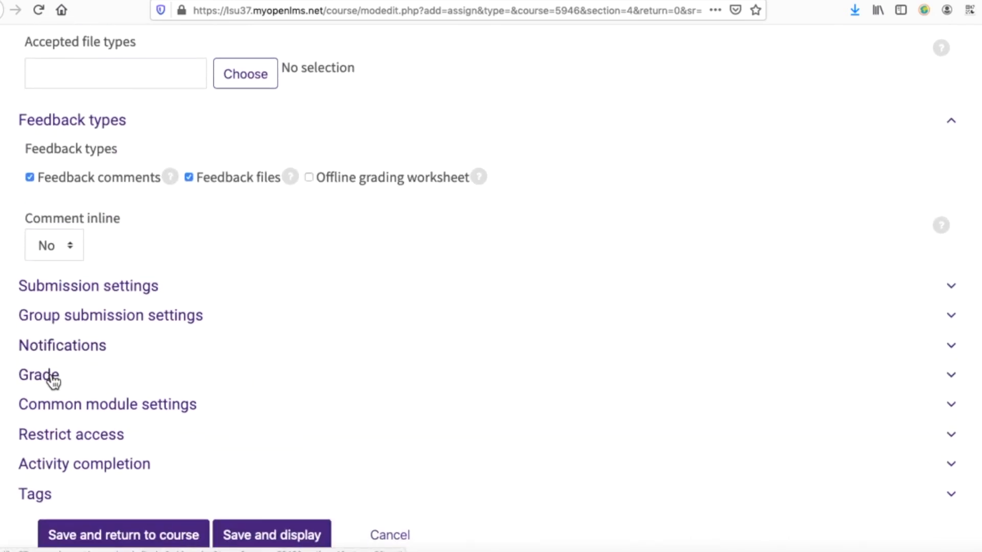
# In the Grade section, keep the Point grade type with maximum grade 100
pyautogui.click(53, 379)
pyautogui.scroll(-3, 290, 358)
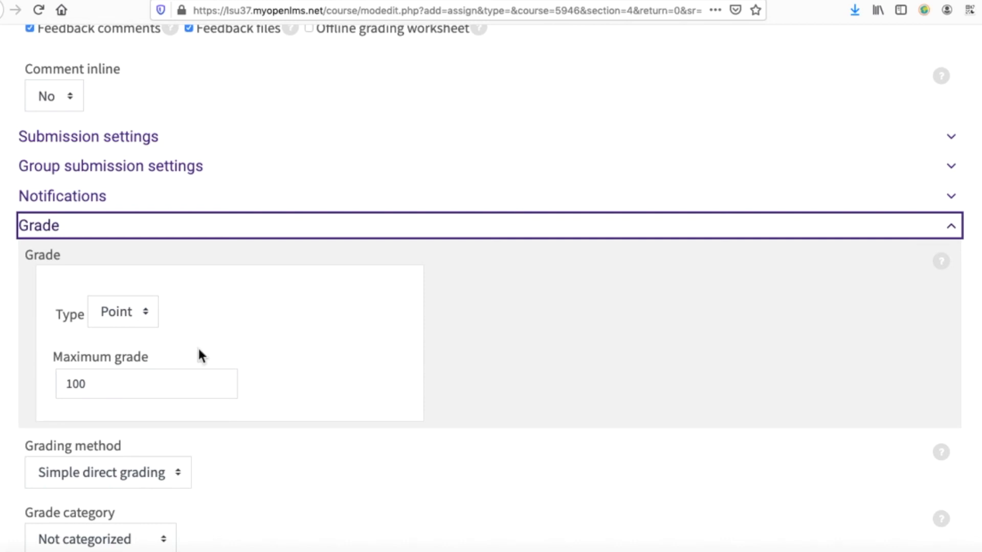
pyautogui.click(145, 316)
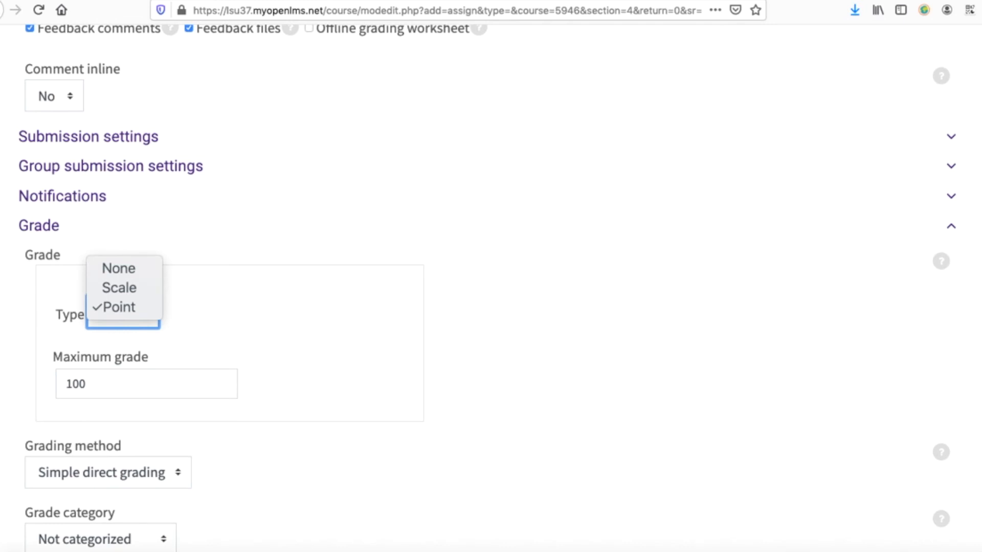
pyautogui.press('Escape')
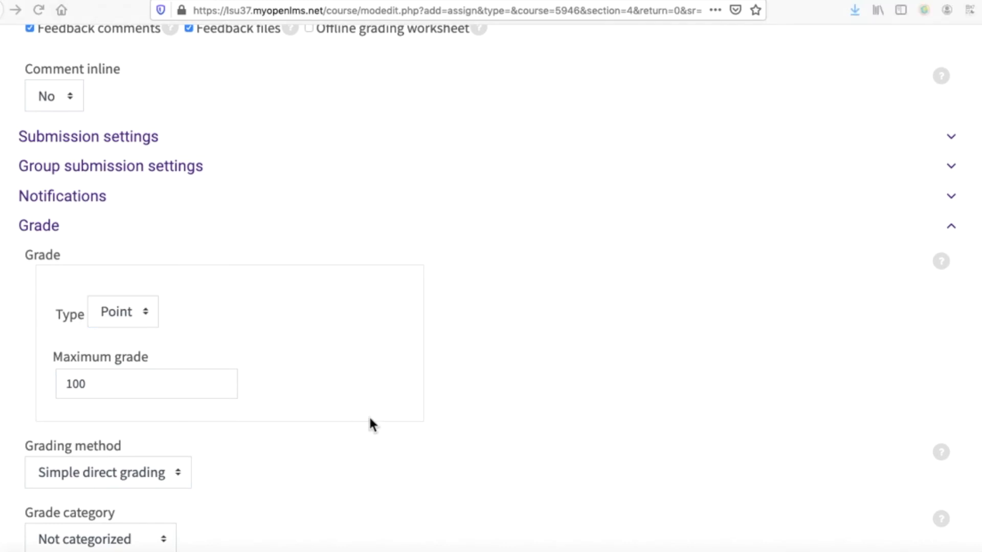
pyautogui.scroll(-6, 341, 400)
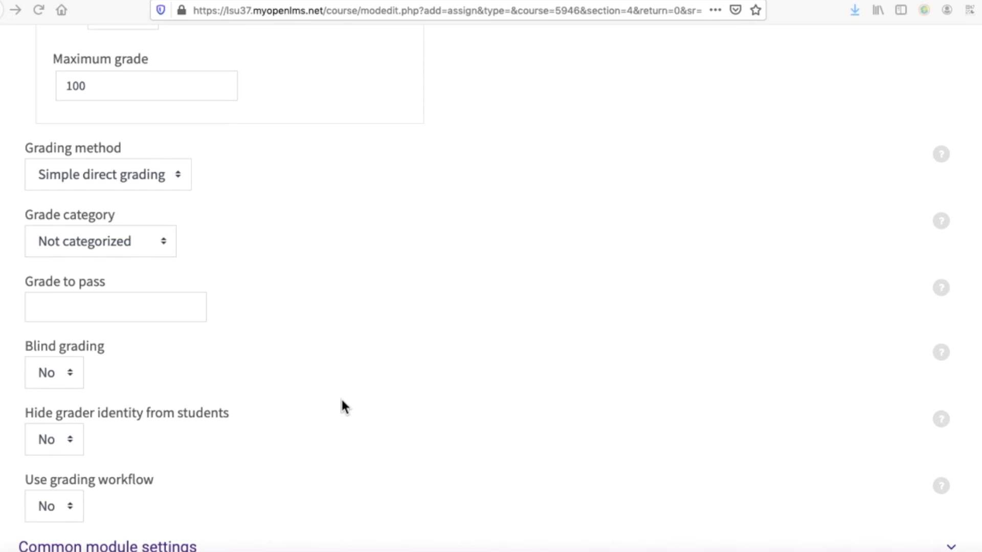
pyautogui.scroll(-3, 340, 404)
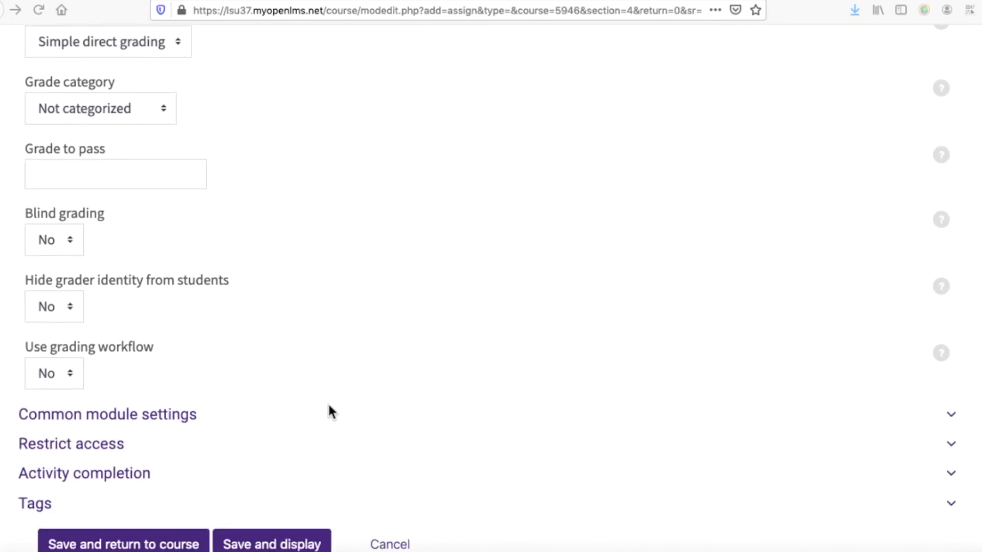
pyautogui.click(98, 418)
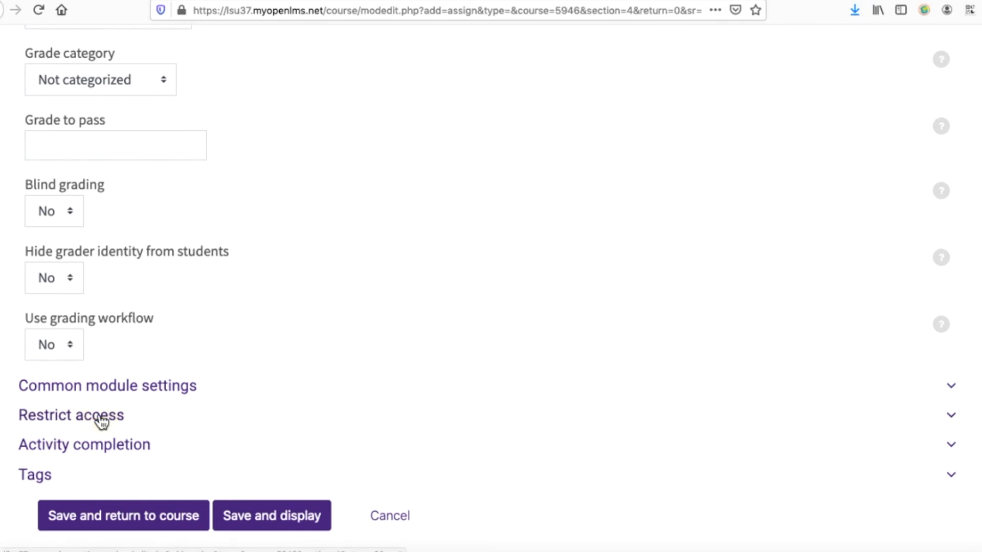
# Add a Group access restriction limiting the assignment to OCE 1002 001
pyautogui.click(102, 420)
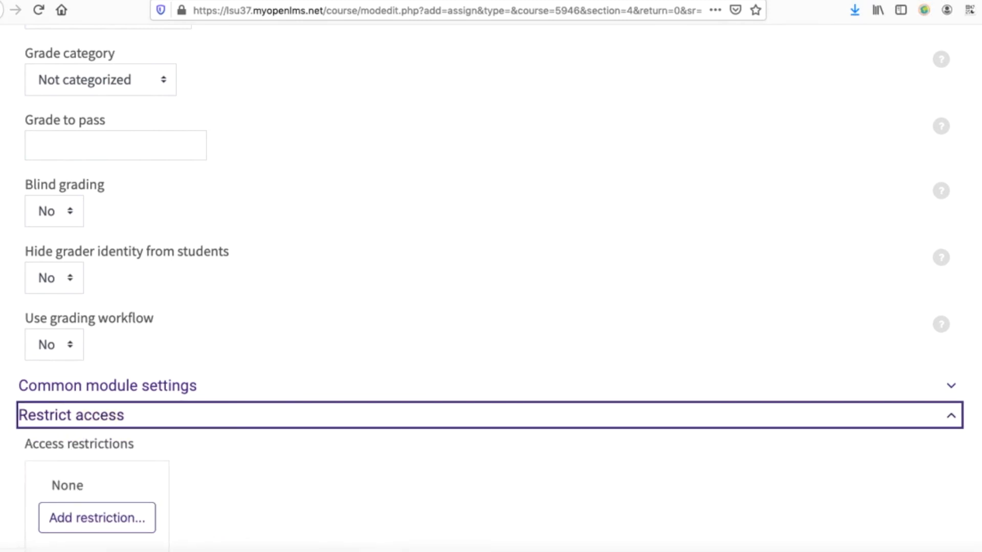
pyautogui.scroll(-4, 83, 283)
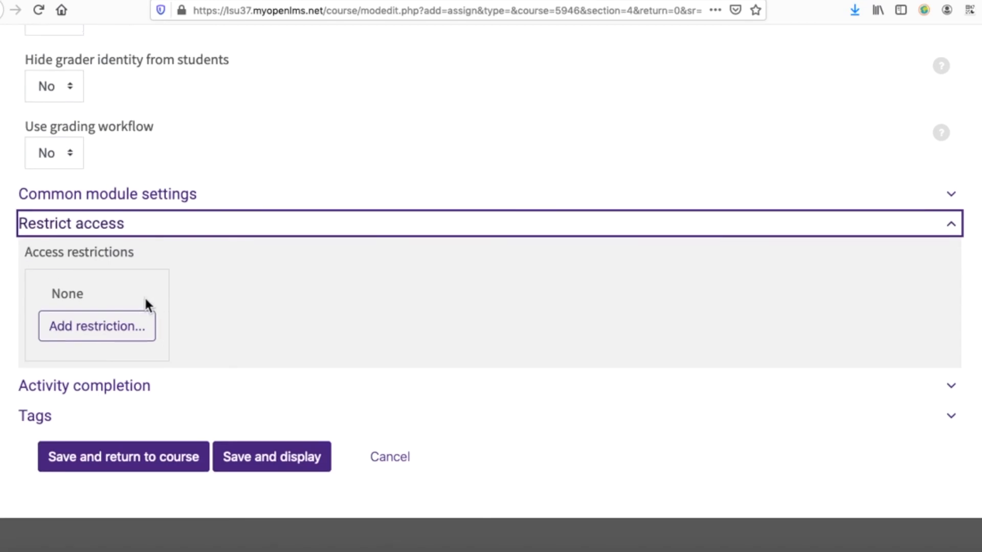
pyautogui.click(106, 301)
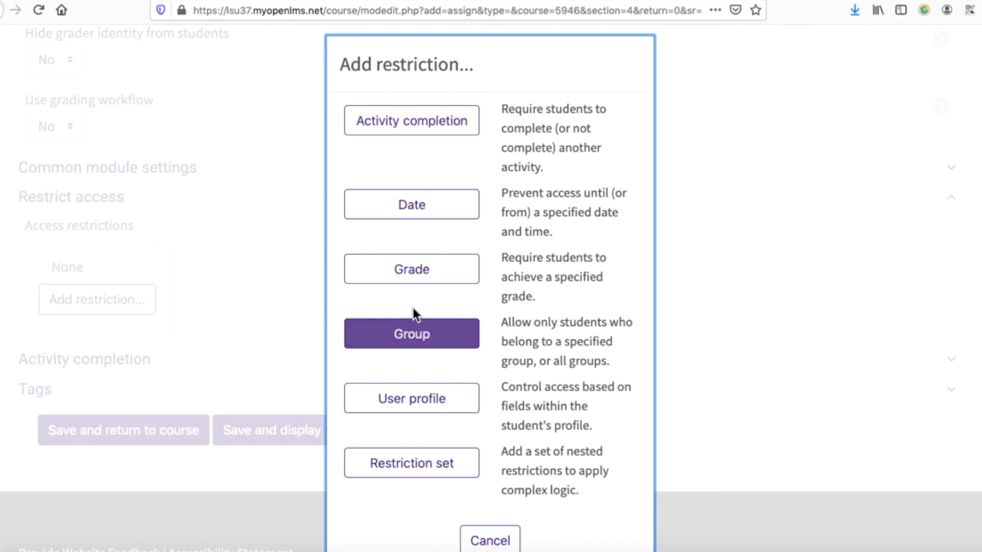
pyautogui.click(413, 336)
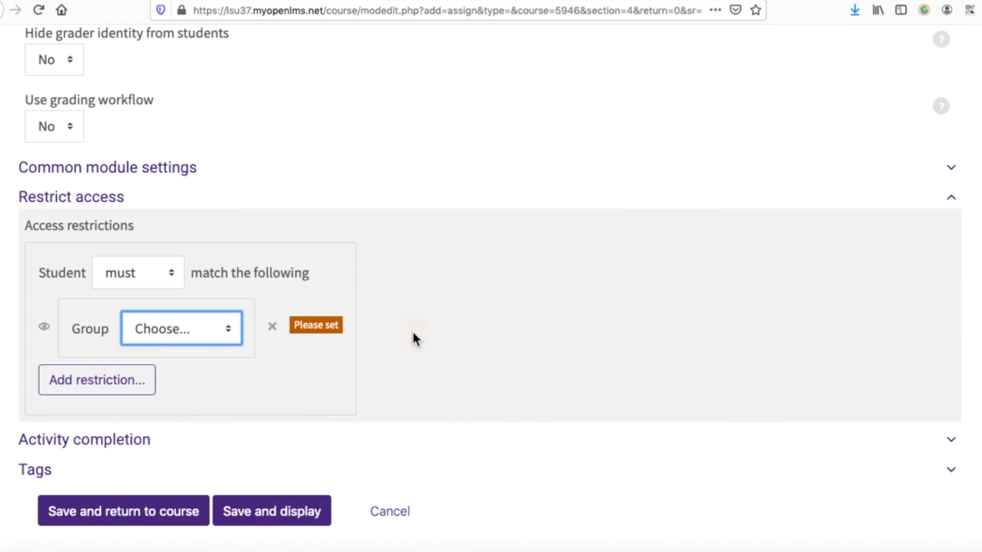
pyautogui.click(228, 331)
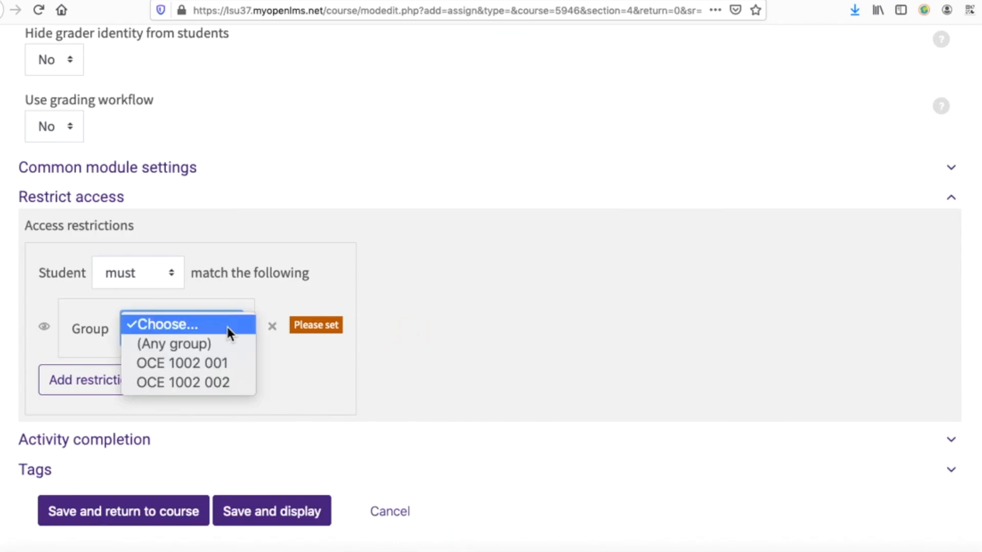
pyautogui.click(188, 361)
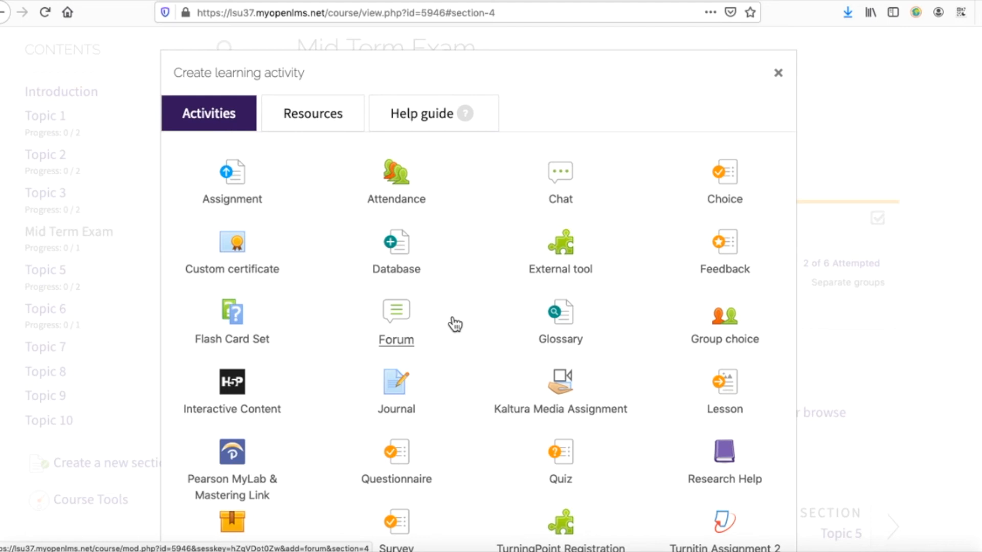
# Add a forum named 'Project forum' and open the Forum type help
pyautogui.click(400, 343)
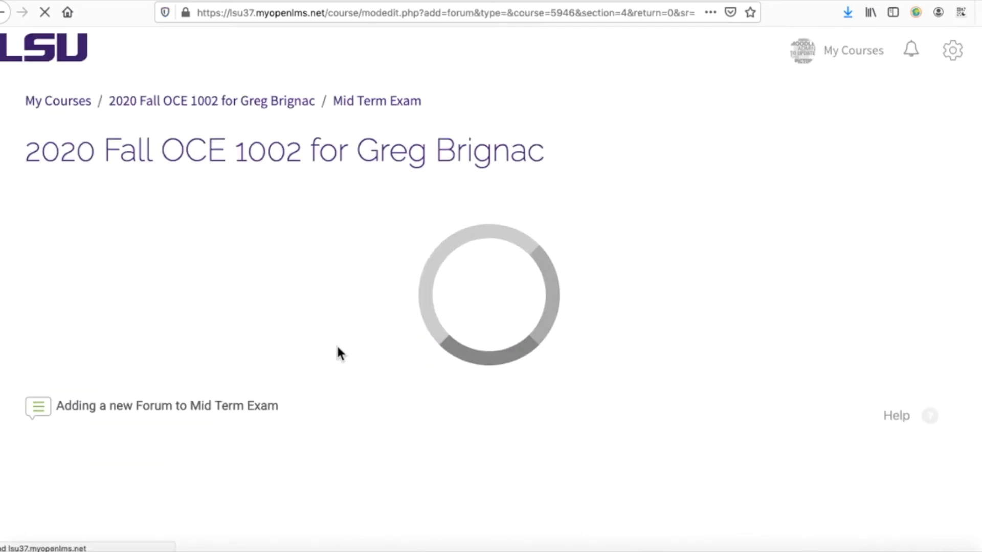
pyautogui.click(307, 301)
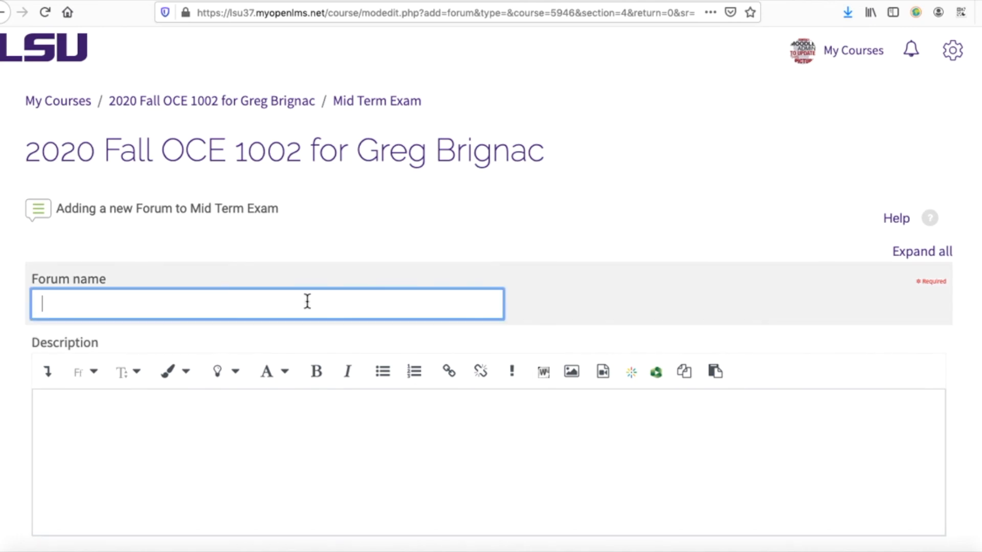
pyautogui.write('Proj')
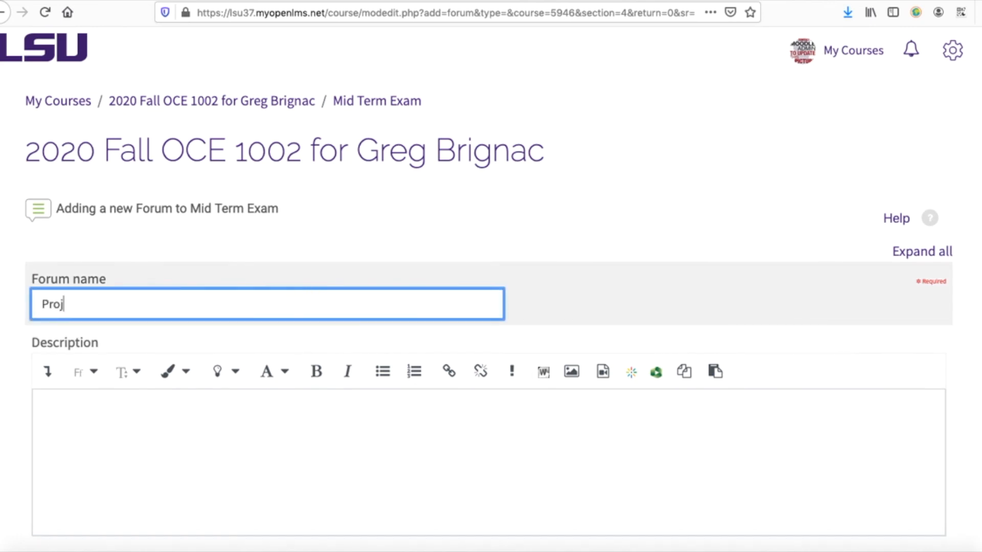
pyautogui.write('ect forum')
pyautogui.scroll(-3, 324, 378)
pyautogui.scroll(-4, 323, 379)
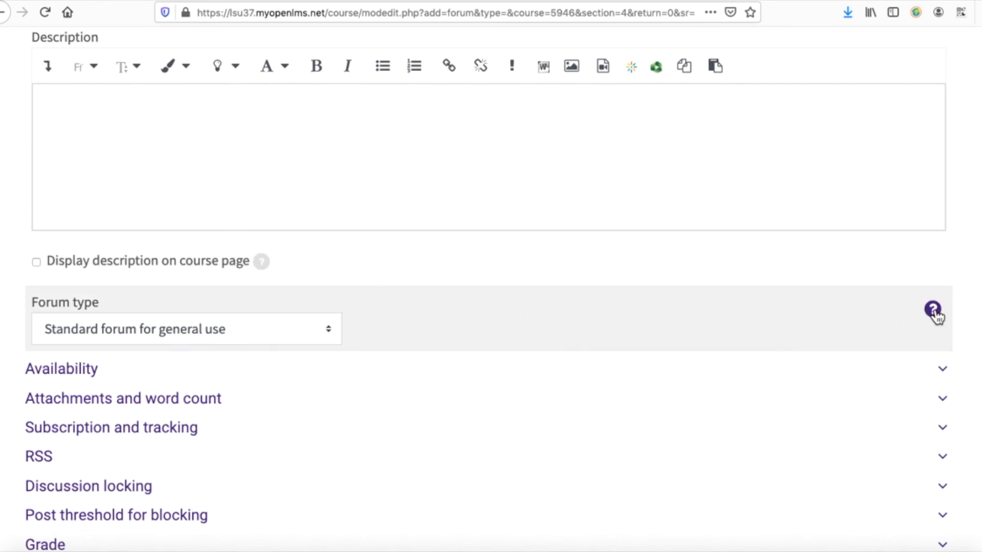
pyautogui.click(933, 310)
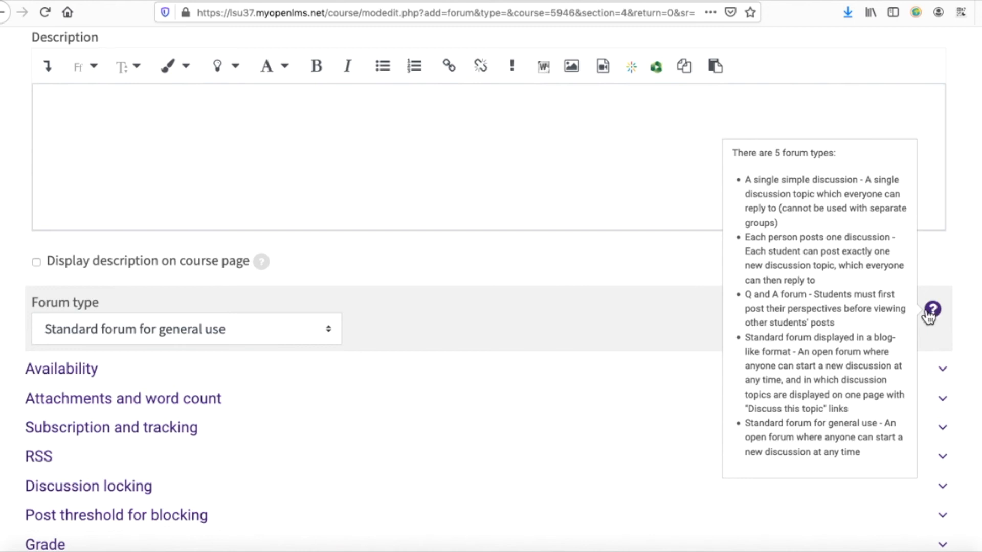
# Set the forum type to Q and A forum and review the subscription mode options
pyautogui.click(327, 329)
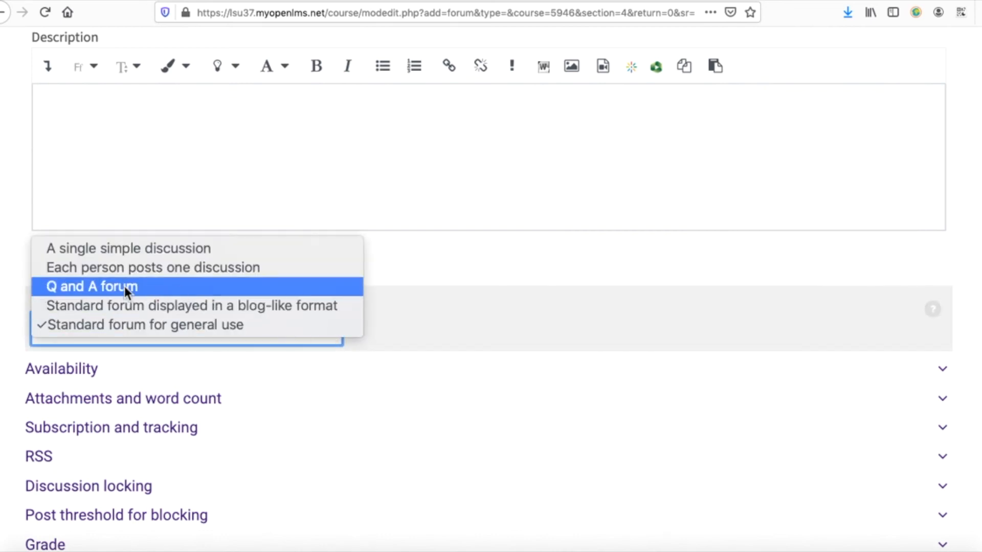
pyautogui.click(115, 284)
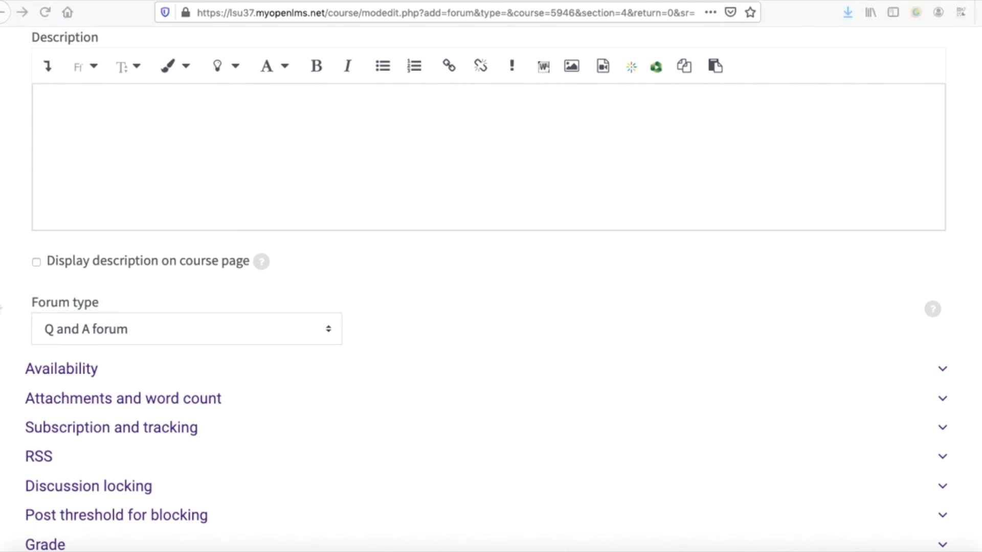
pyautogui.scroll(-5, 97, 427)
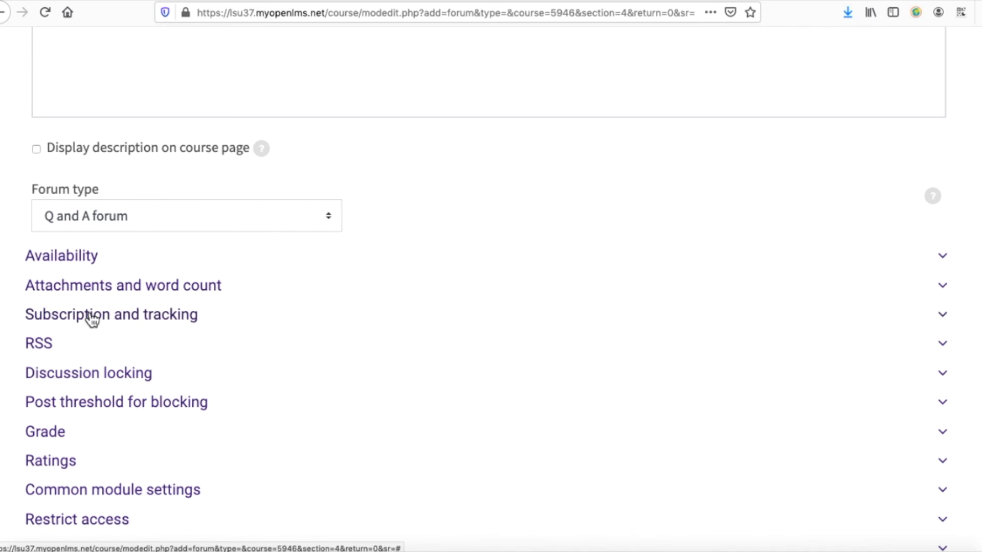
pyautogui.click(115, 216)
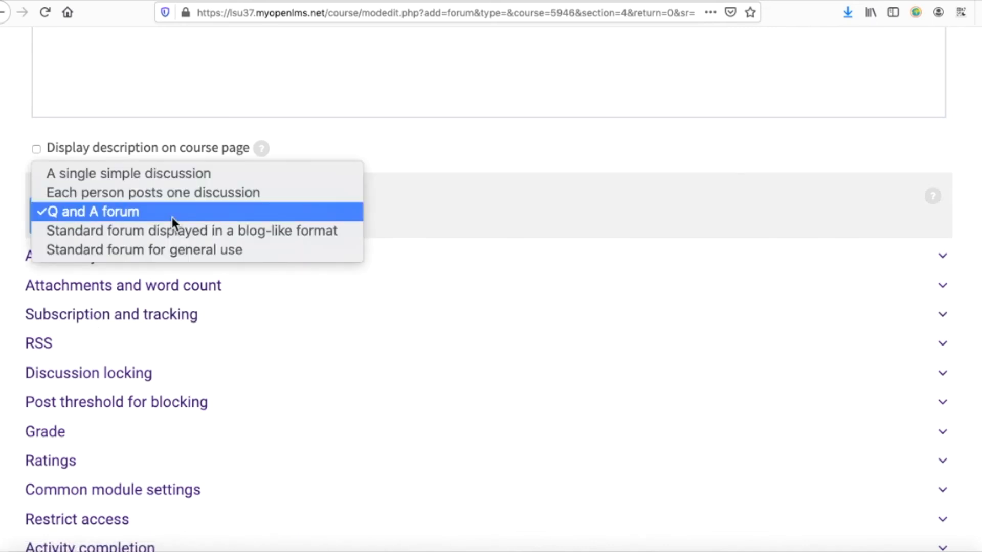
pyautogui.click(167, 218)
pyautogui.click(122, 317)
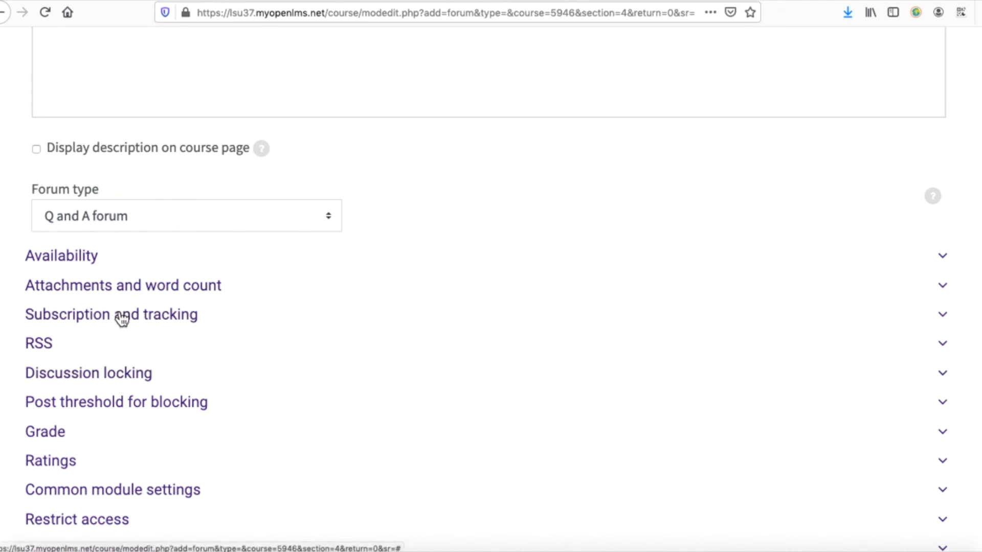
pyautogui.click(127, 369)
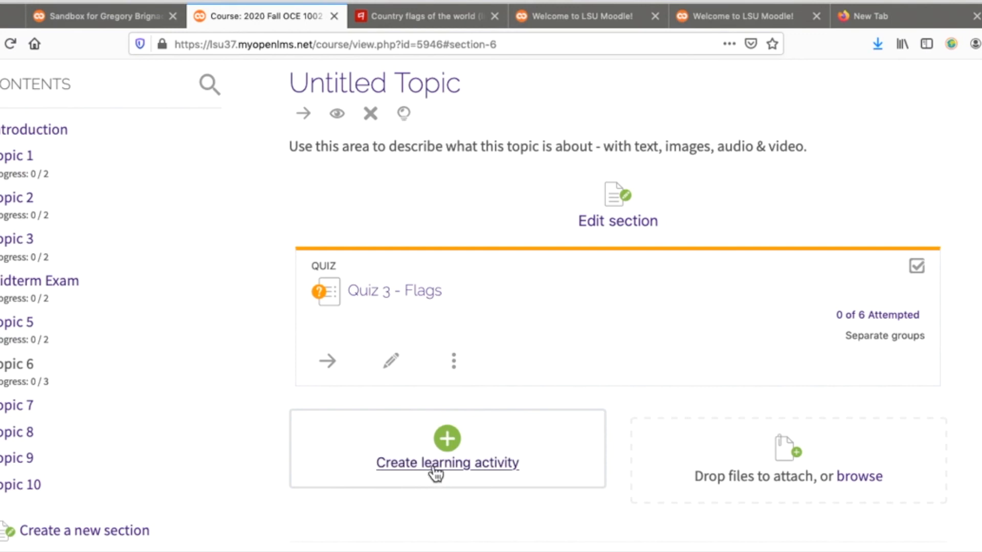
# Add a new URL resource to Topic 6 and name it 'flags'
pyautogui.click(430, 480)
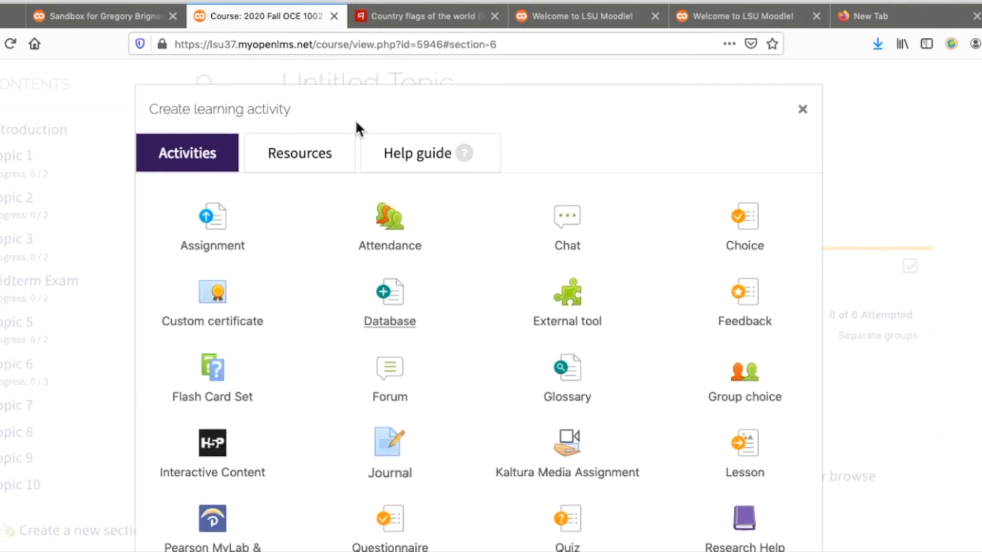
pyautogui.click(283, 158)
pyautogui.click(219, 399)
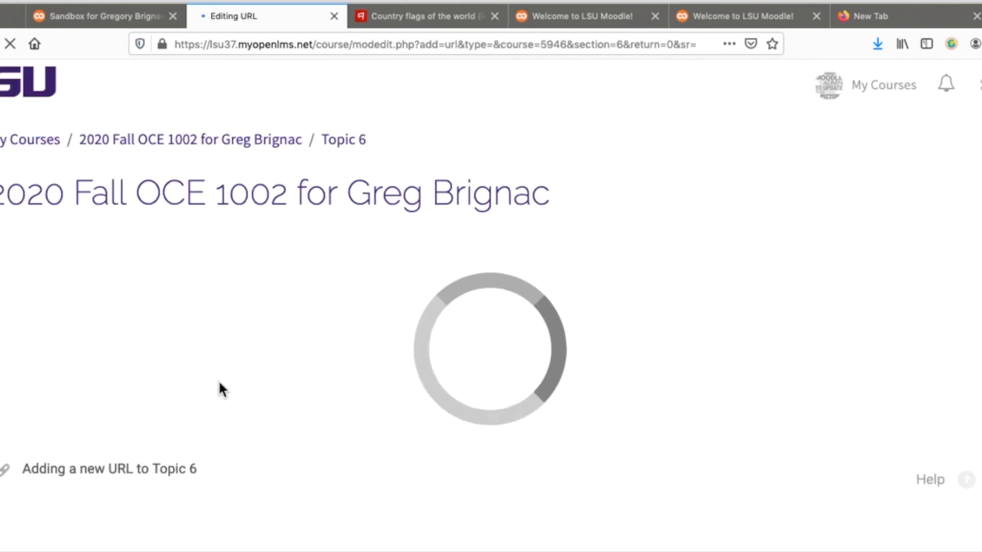
pyautogui.click(179, 359)
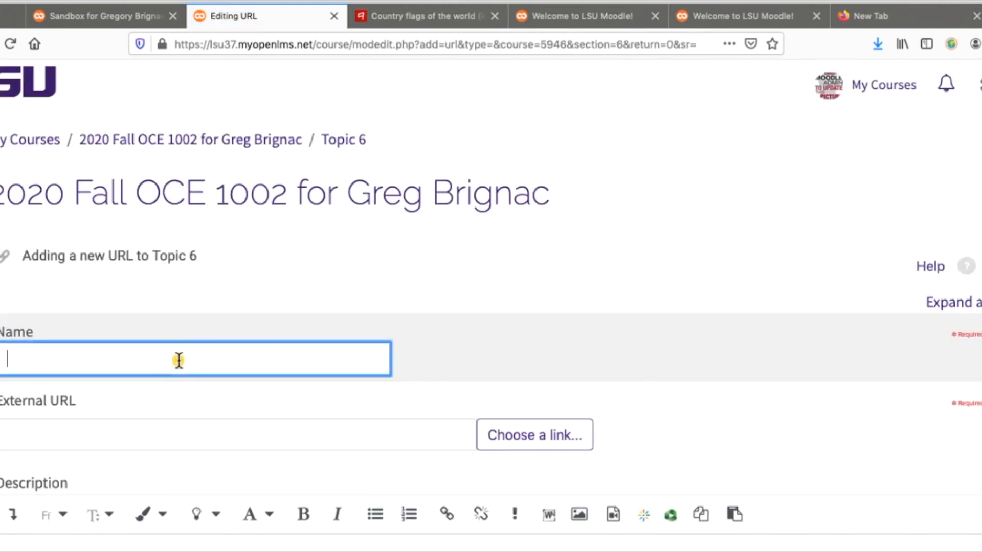
pyautogui.write('flags')
# Copy the flagpedia page address into External URL and save back to the course
pyautogui.click(401, 14)
pyautogui.moveTo(307, 45); pyautogui.dragTo(160, 46)
pyautogui.press('super+c')
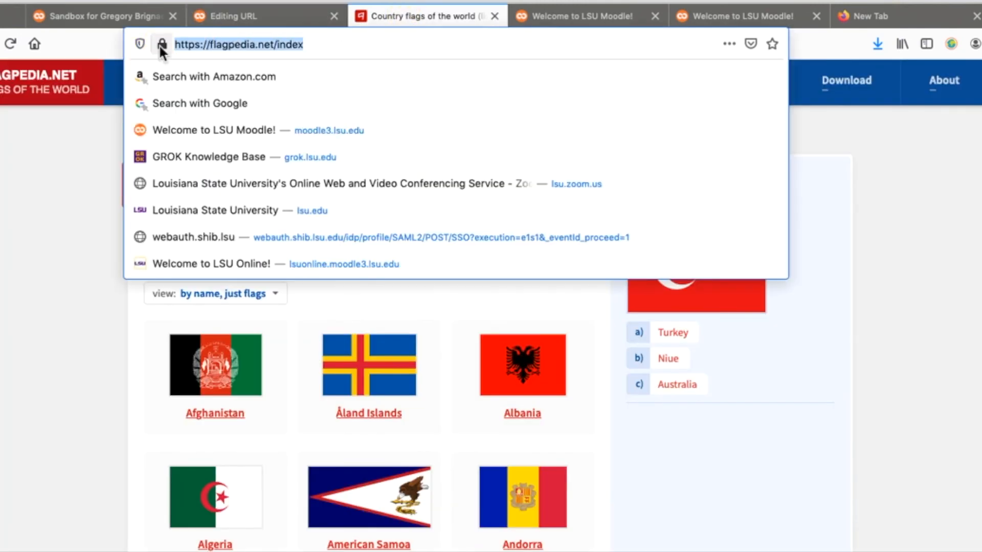
pyautogui.click(254, 15)
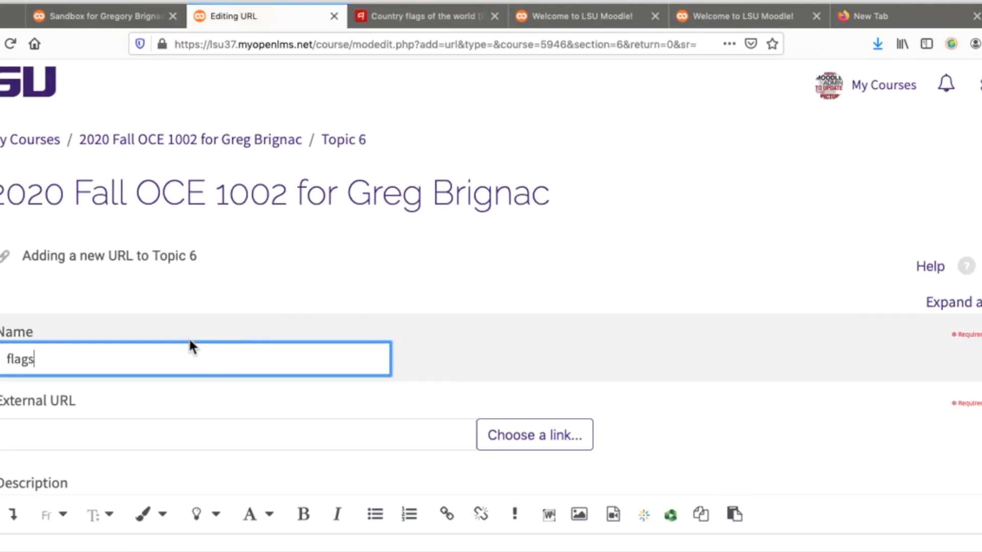
pyautogui.click(147, 436)
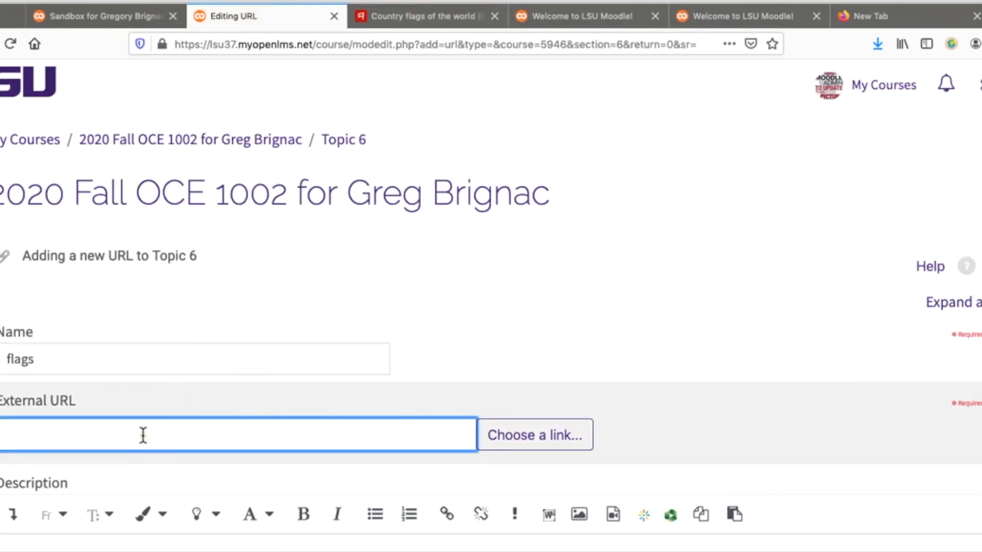
pyautogui.press('super+v')
pyautogui.scroll(-15, 143, 436)
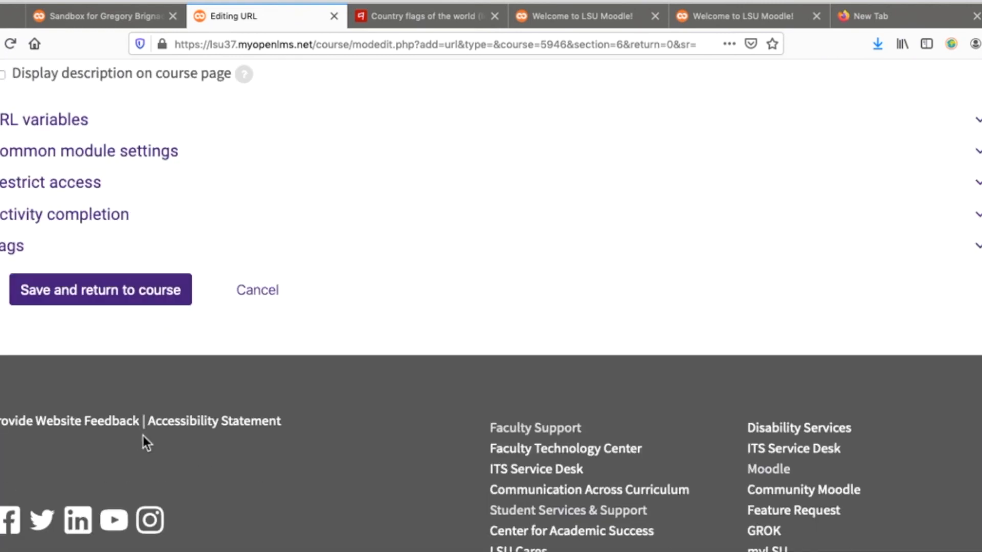
pyautogui.click(116, 292)
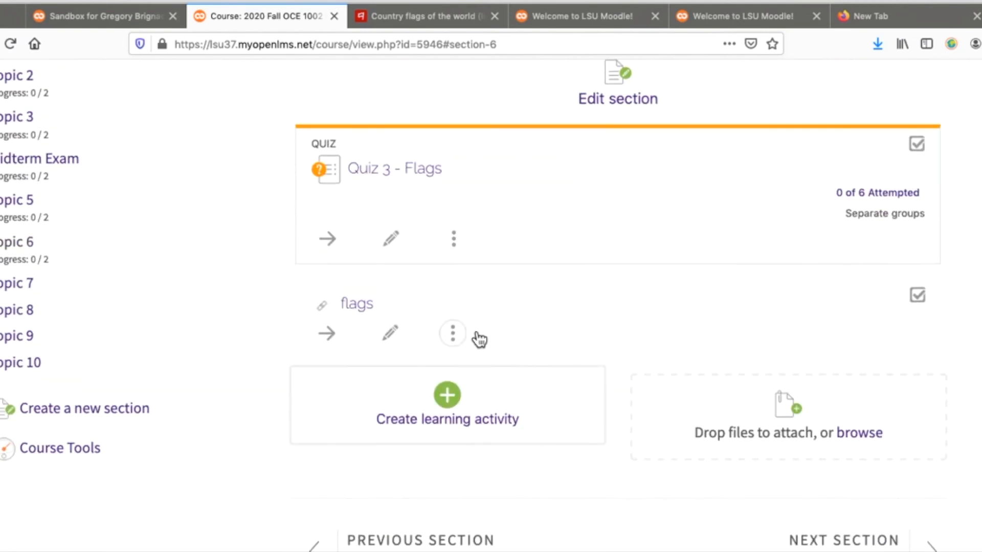
# Add a new File resource to Topic 6 named 'word document'
pyautogui.click(468, 427)
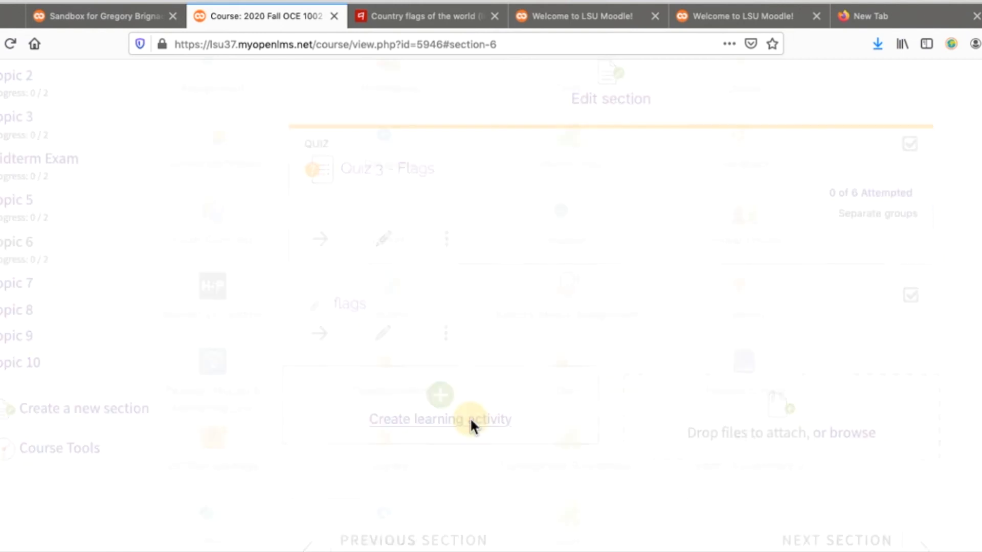
pyautogui.click(305, 156)
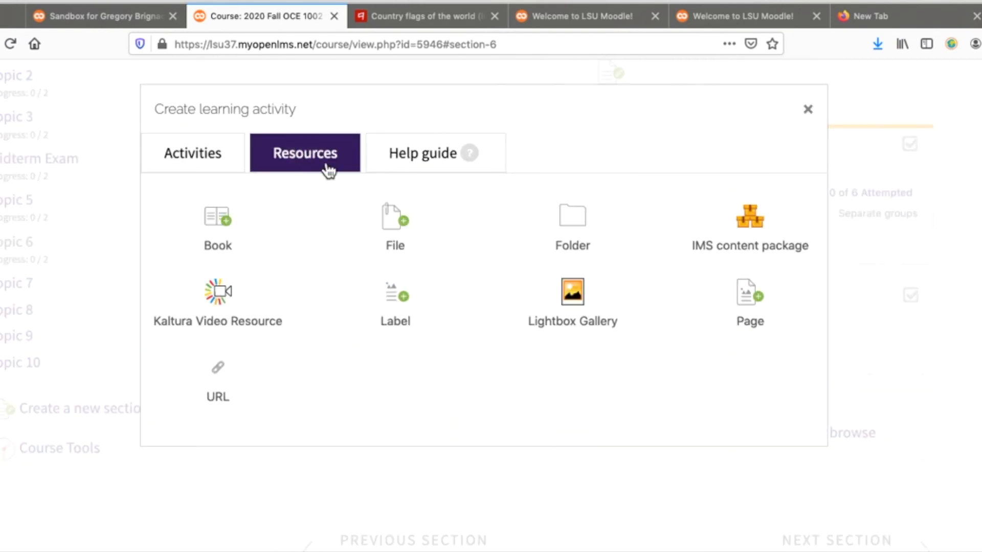
pyautogui.click(399, 249)
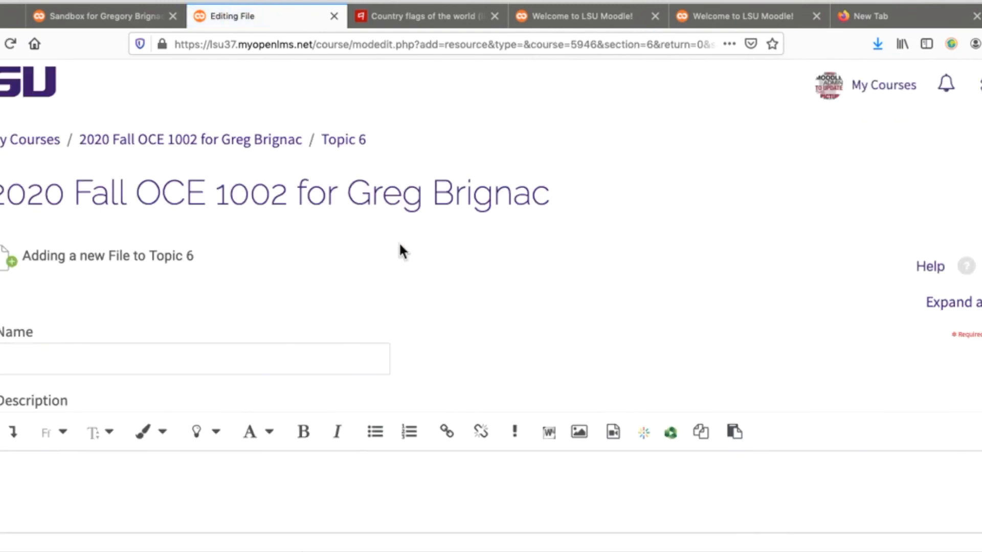
pyautogui.click(185, 358)
pyautogui.write('word document')
# Upload Phonetic Alphabet.docx into the file resource, save it, and start moving it
pyautogui.scroll(-2, 247, 376)
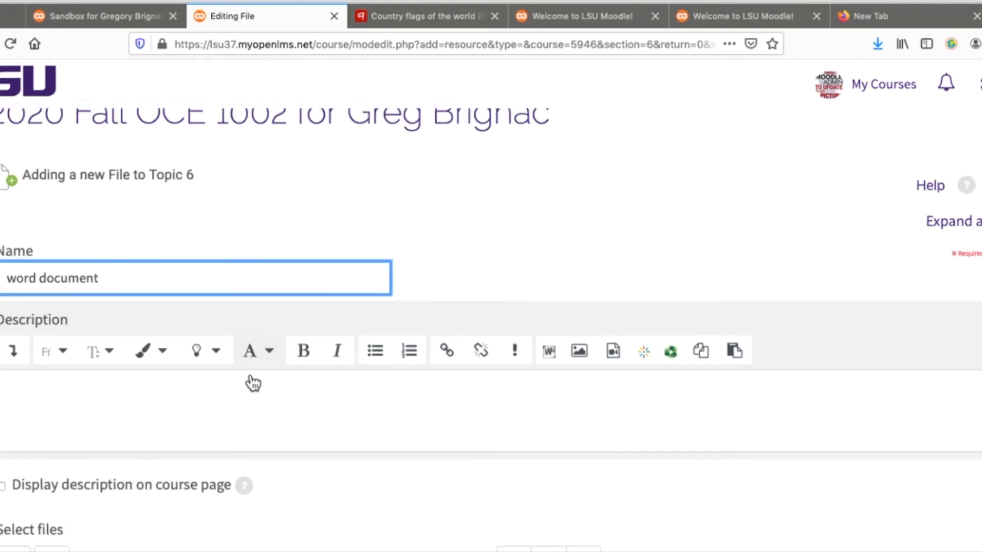
pyautogui.scroll(-5, 253, 383)
pyautogui.press('super+Tab')
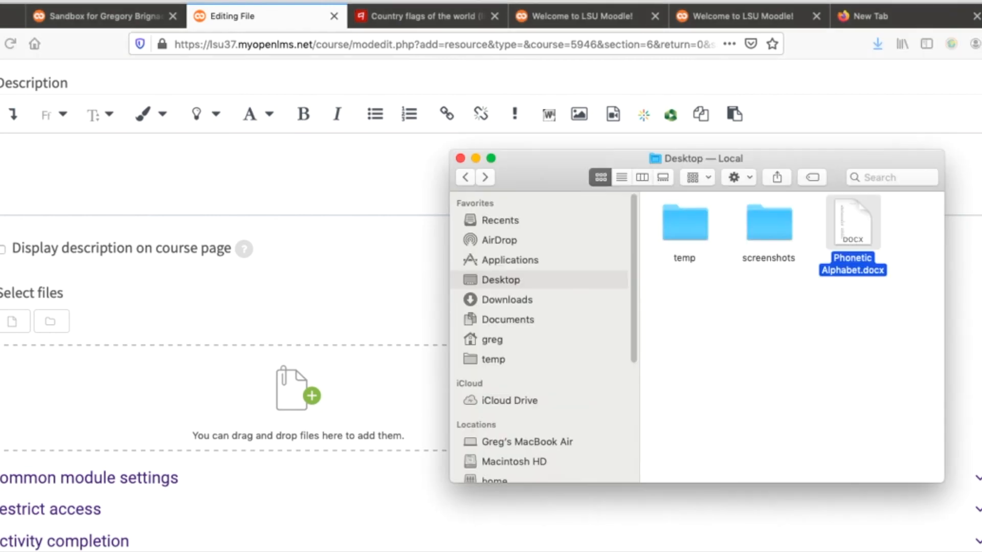
pyautogui.moveTo(863, 211); pyautogui.dragTo(271, 371)
pyautogui.scroll(-7, 311, 390)
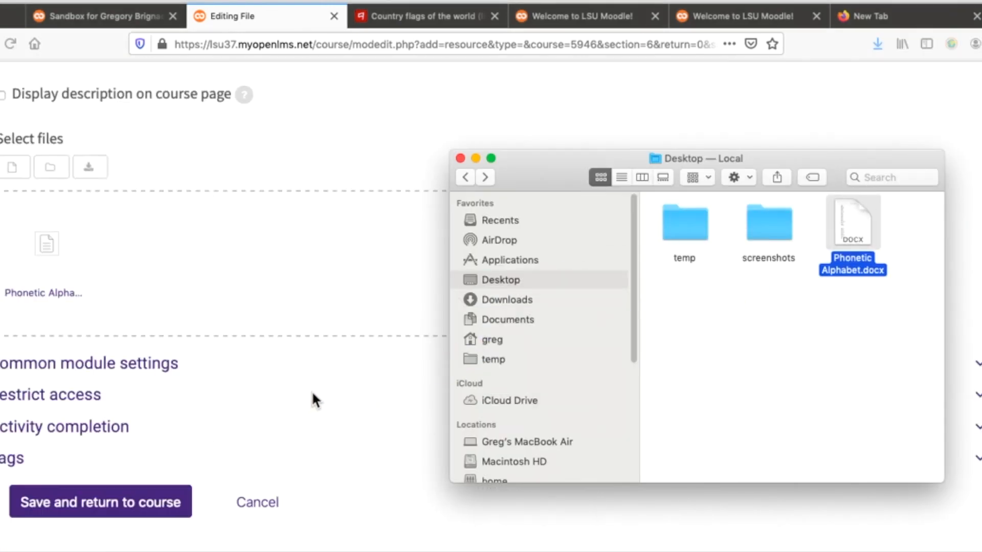
pyautogui.click(112, 288)
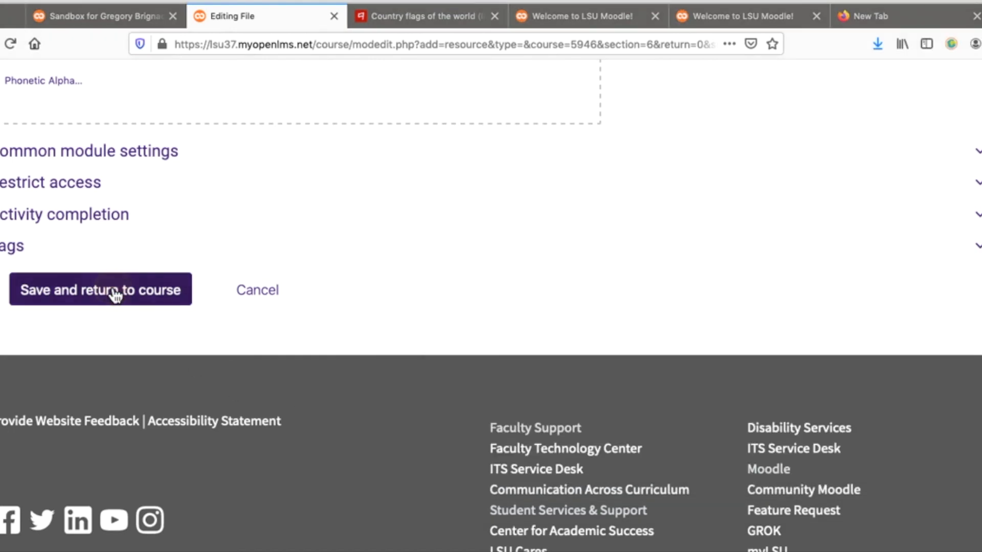
pyautogui.click(113, 295)
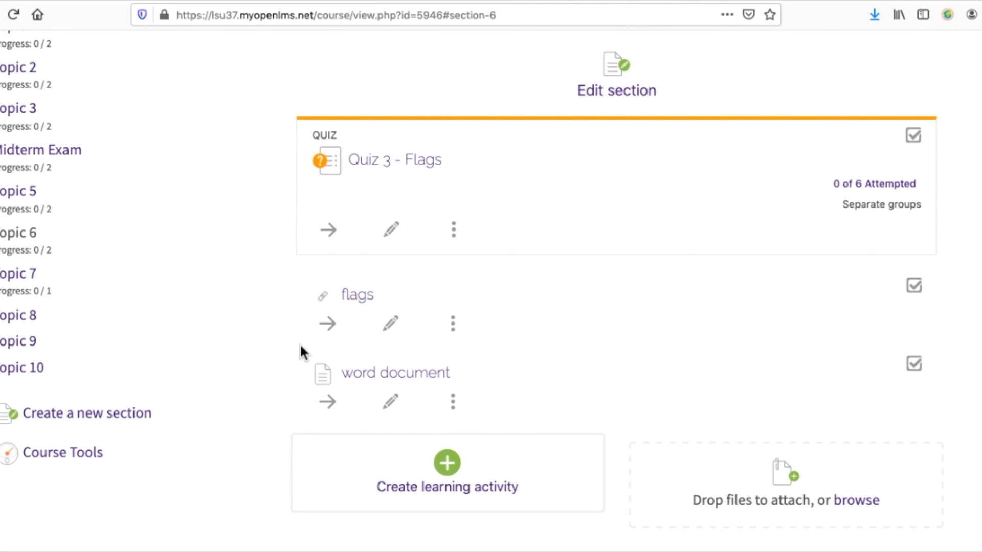
pyautogui.click(328, 402)
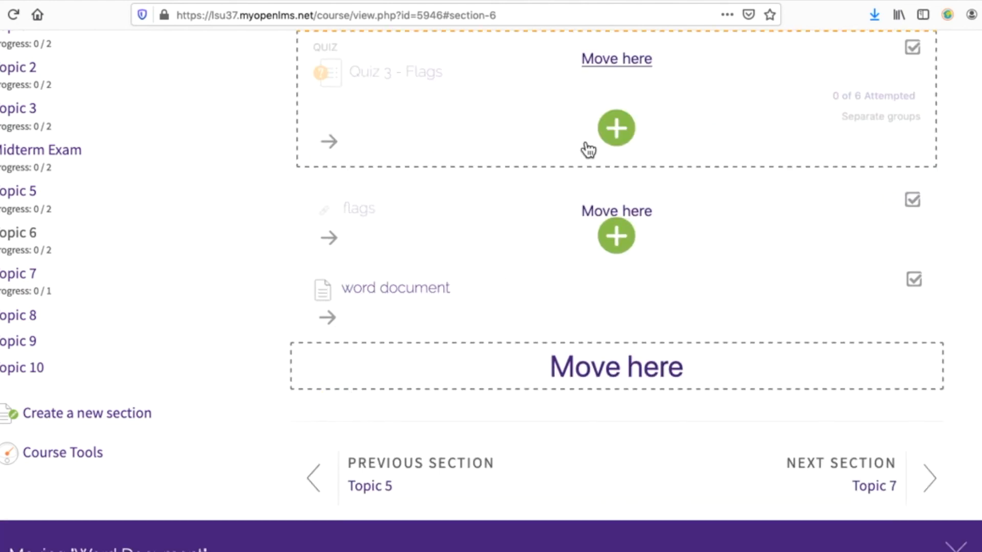
# Relocate the word document file into Topic 7
pyautogui.click(605, 60)
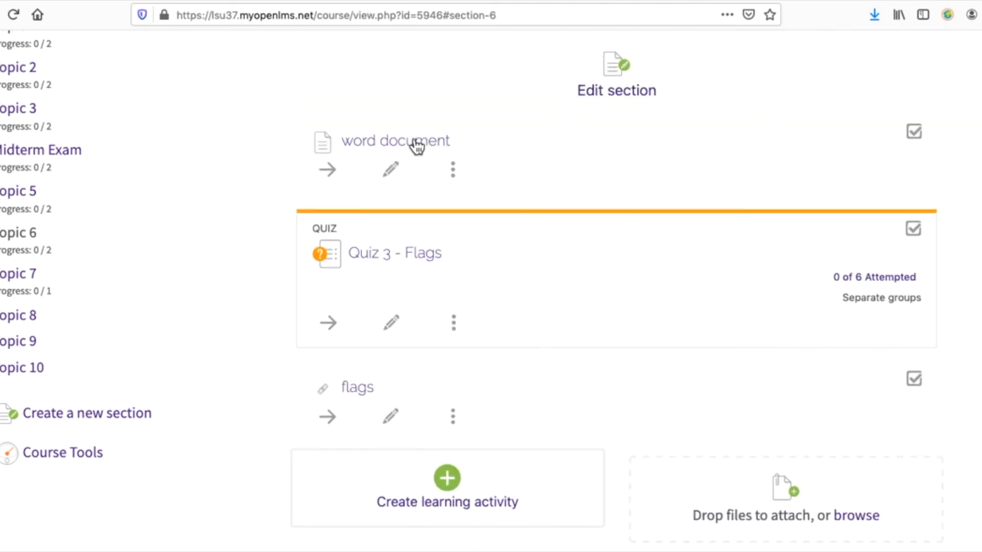
pyautogui.click(327, 169)
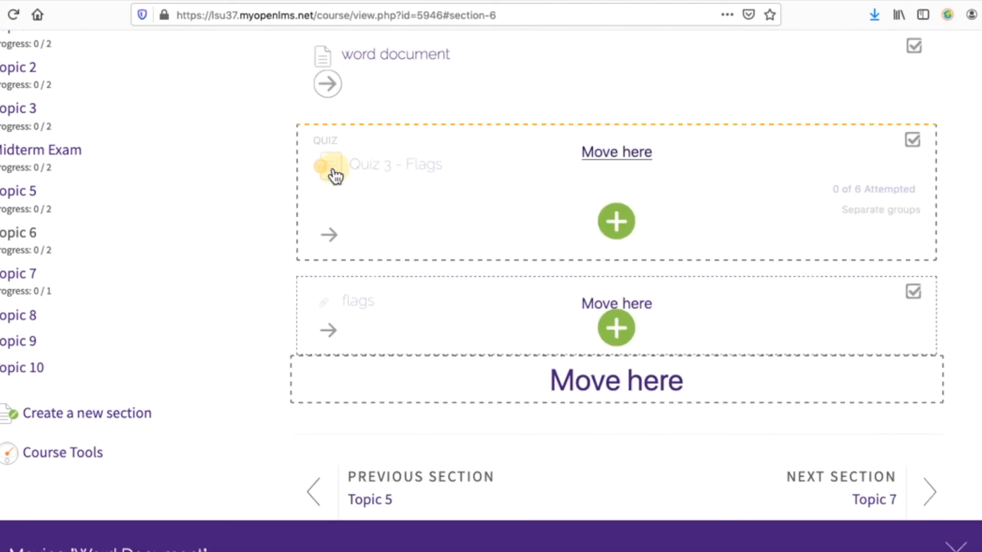
pyautogui.click(18, 276)
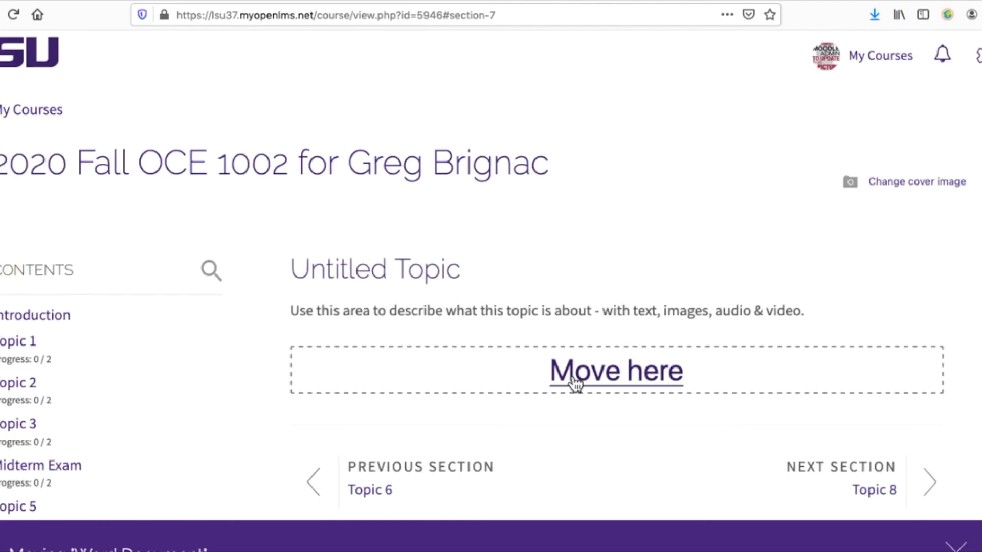
pyautogui.click(589, 383)
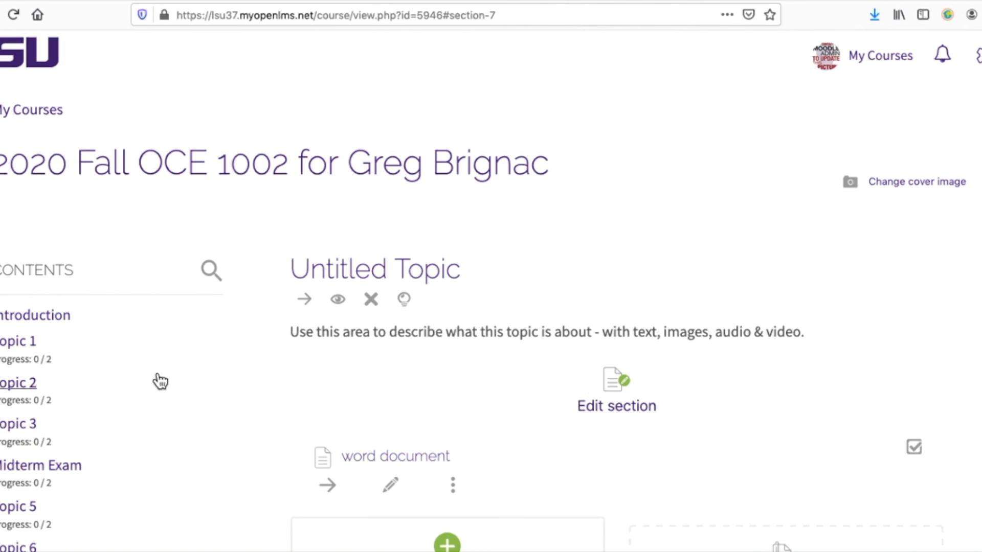
# Delete the word document file from Topic 7, confirming the deletion
pyautogui.scroll(-2, 161, 380)
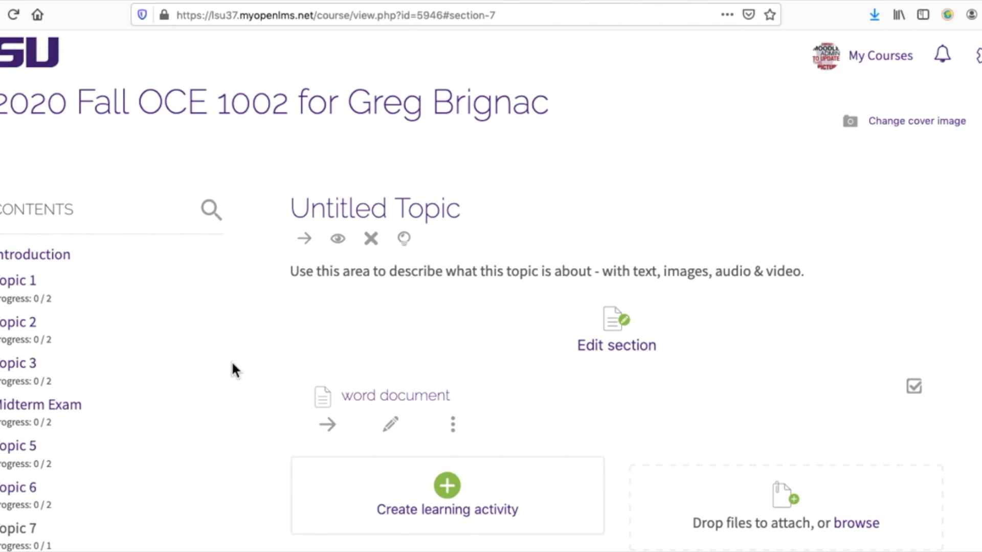
pyautogui.click(452, 426)
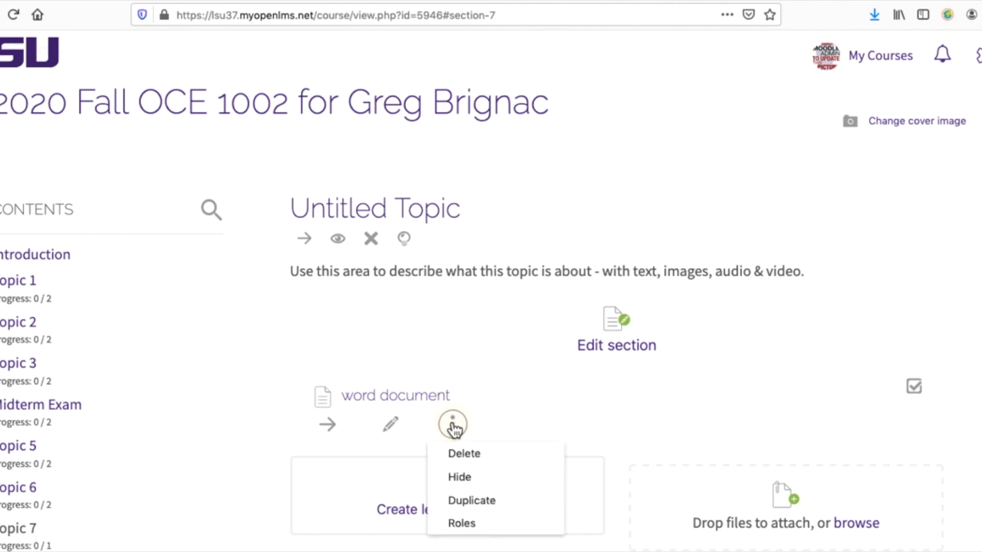
pyautogui.click(463, 459)
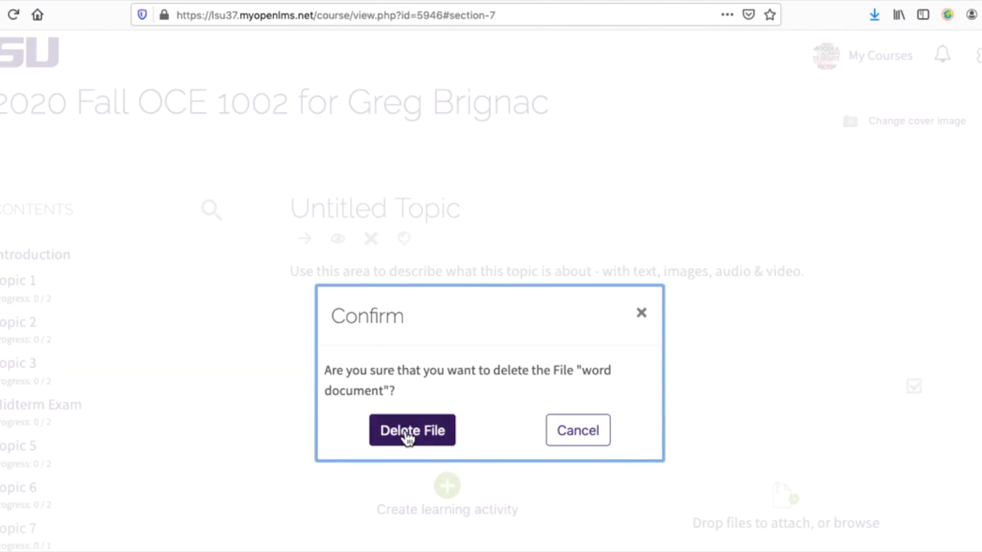
pyautogui.click(407, 436)
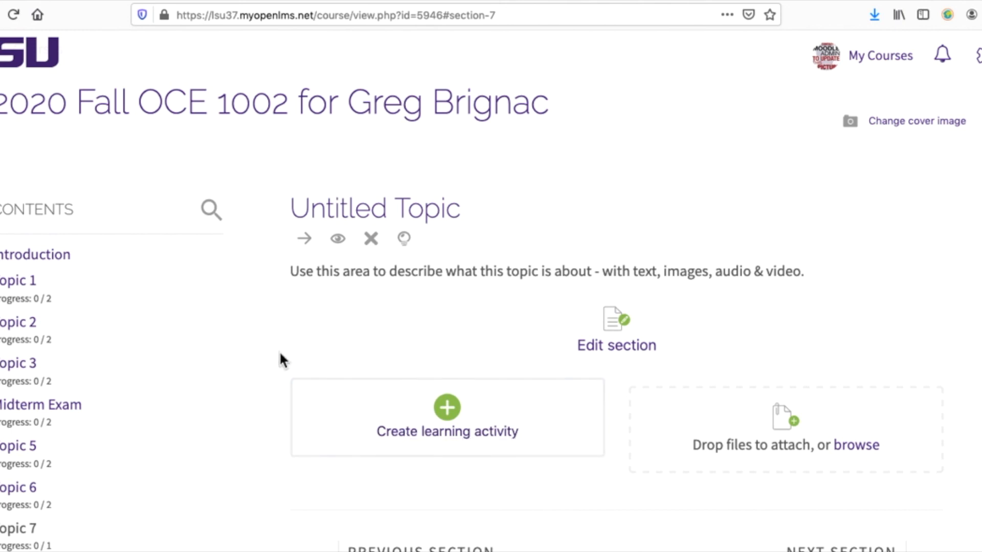
pyautogui.click(32, 409)
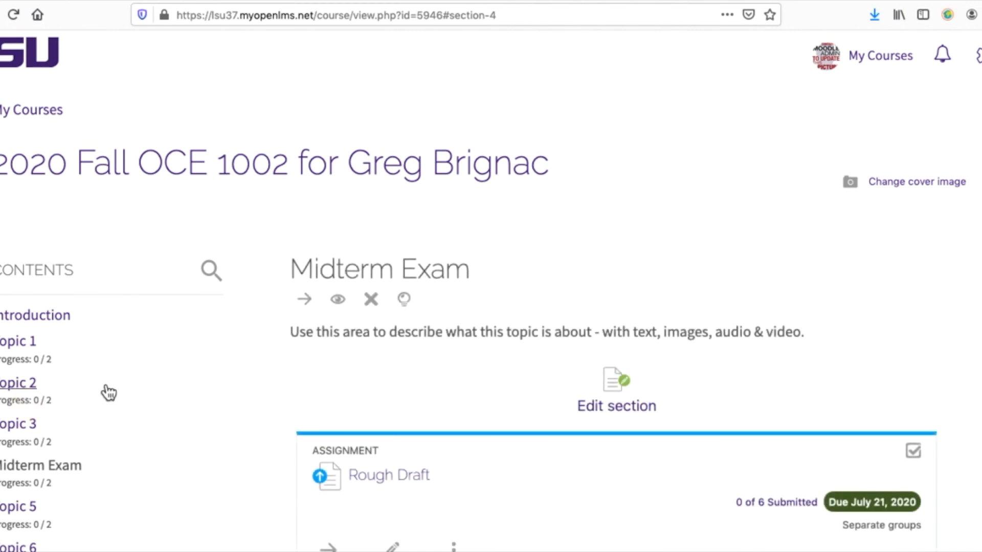
# Move the Midterm Exam section so it is placed before Topic 2
pyautogui.click(305, 301)
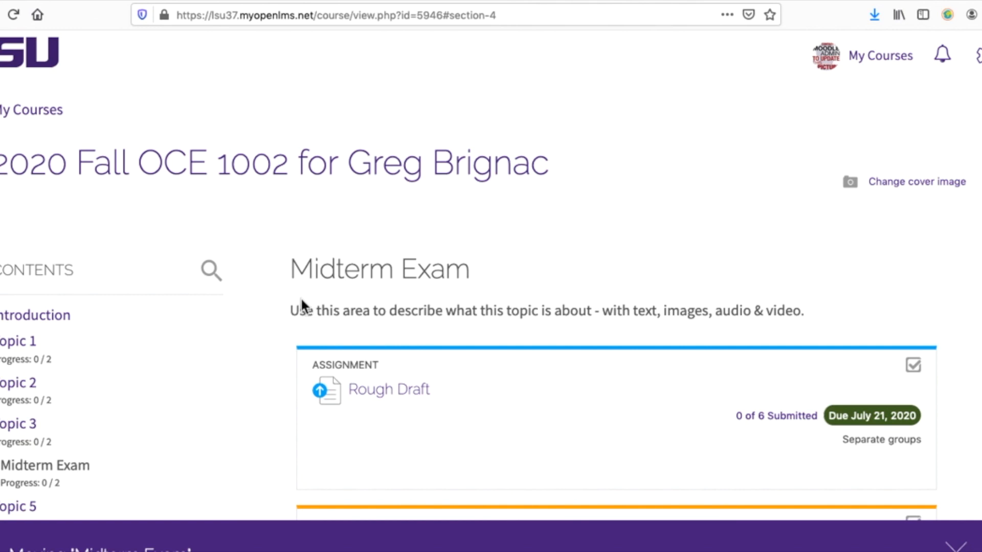
pyautogui.click(18, 389)
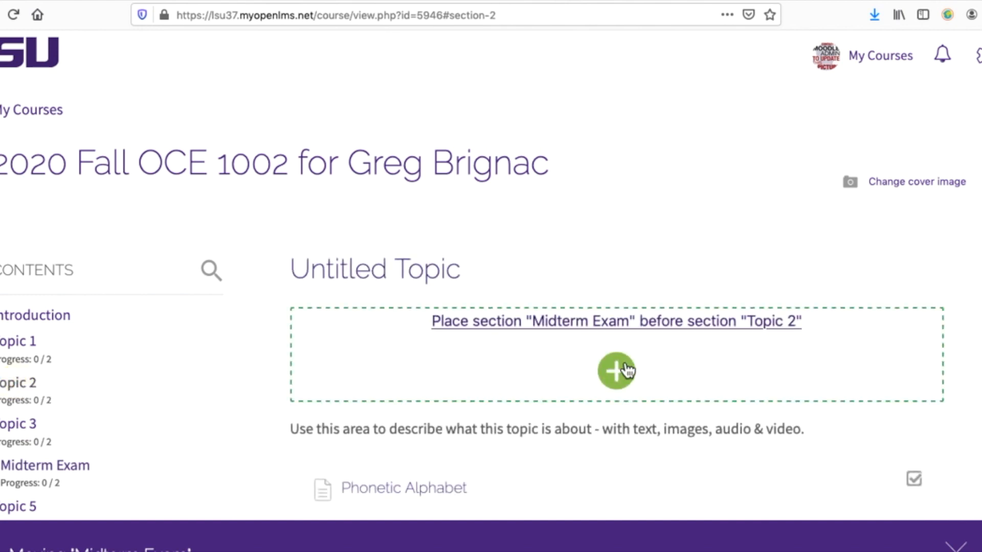
pyautogui.click(605, 327)
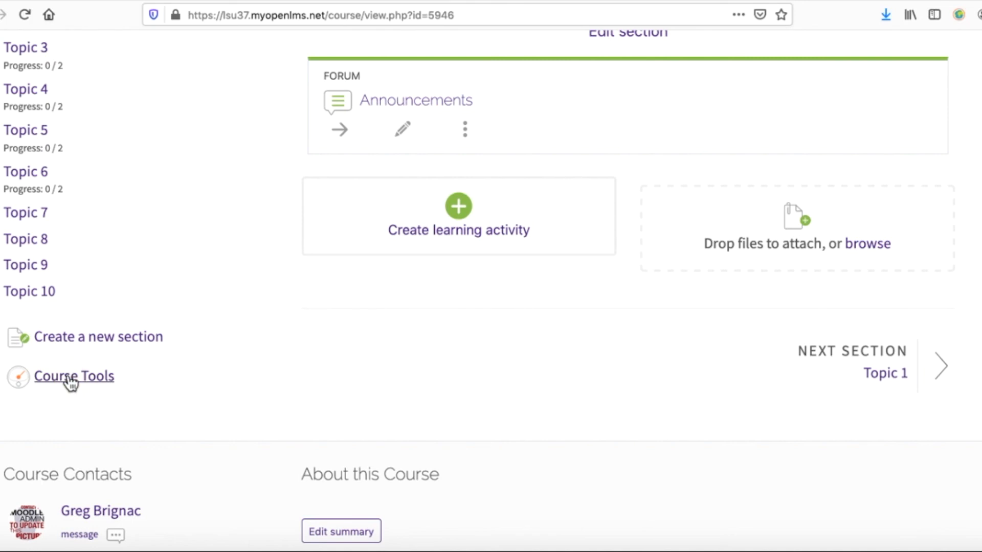
# Open the course's Moodle Mail from Course Tools and start a new email
pyautogui.click(72, 380)
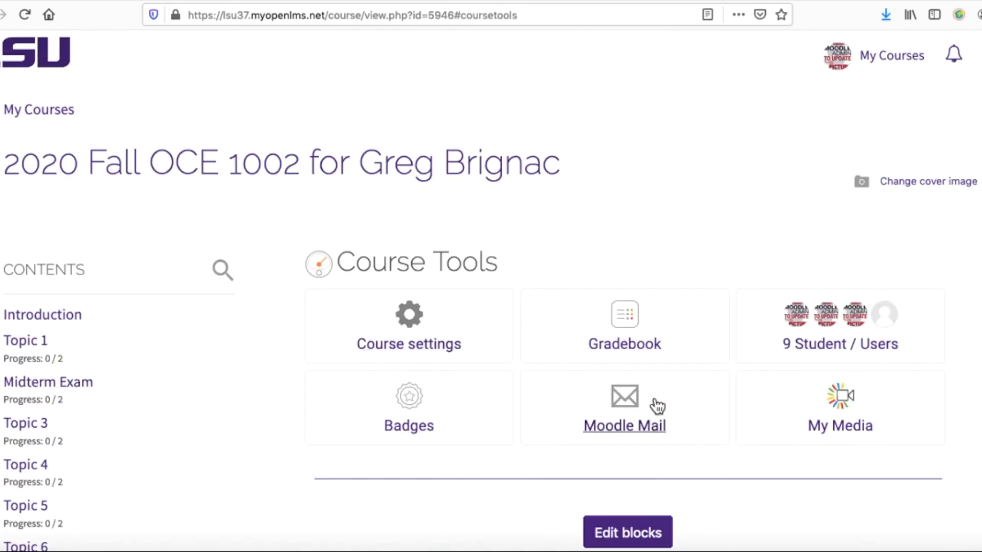
pyautogui.click(612, 432)
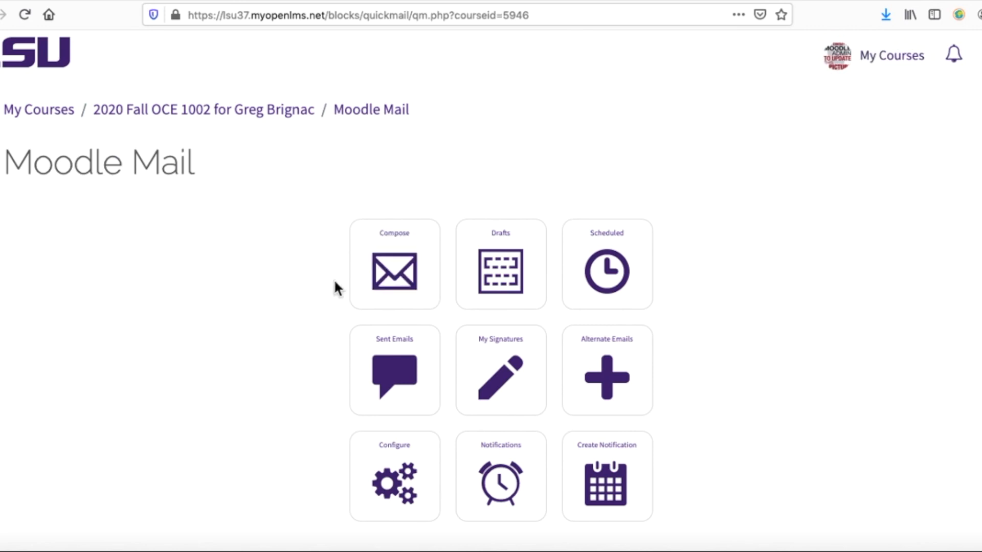
pyautogui.click(394, 273)
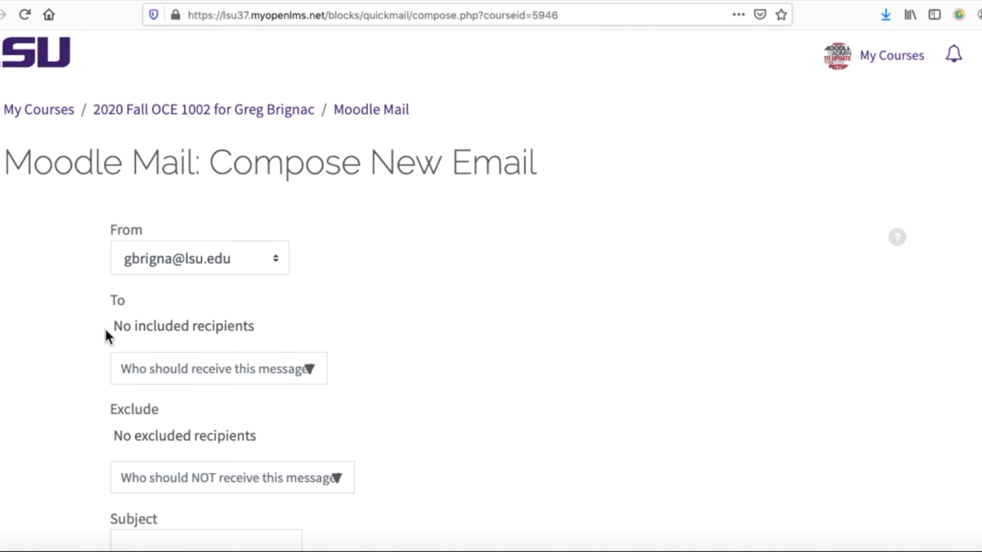
# Set the email's To recipient to the OCE 1002 002 group
pyautogui.click(311, 376)
pyautogui.scroll(-5, 422, 381)
pyautogui.scroll(1, 305, 357)
pyautogui.scroll(-3, 197, 331)
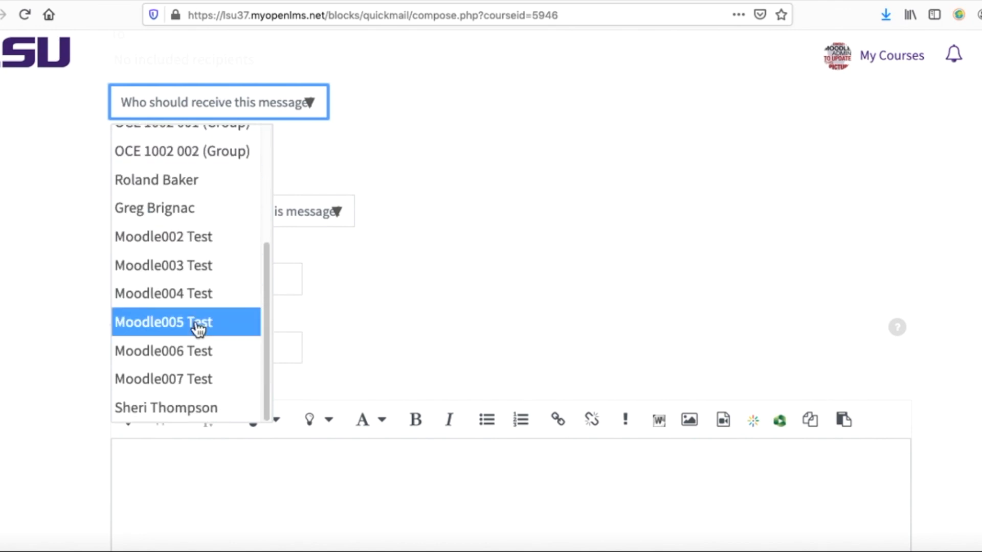
pyautogui.scroll(3, 186, 320)
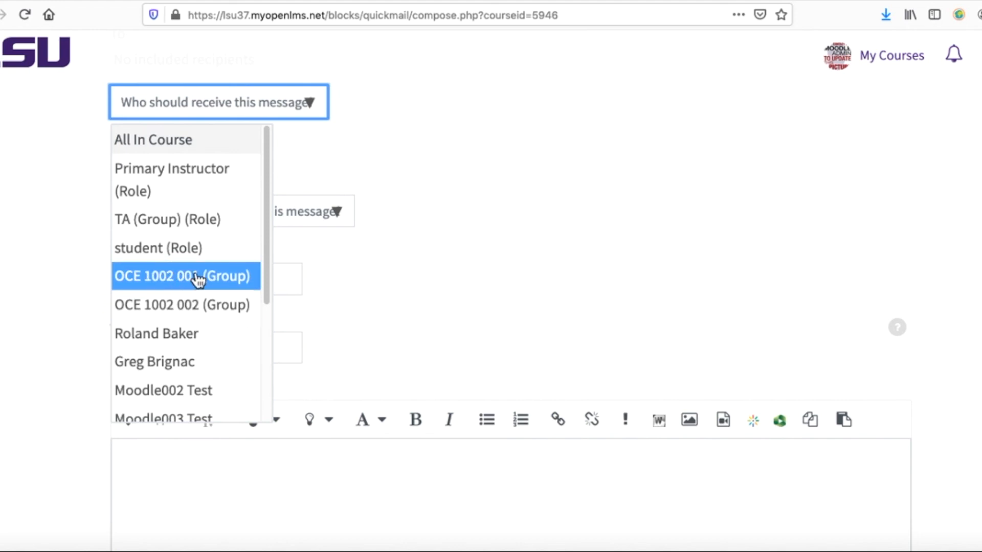
pyautogui.click(183, 309)
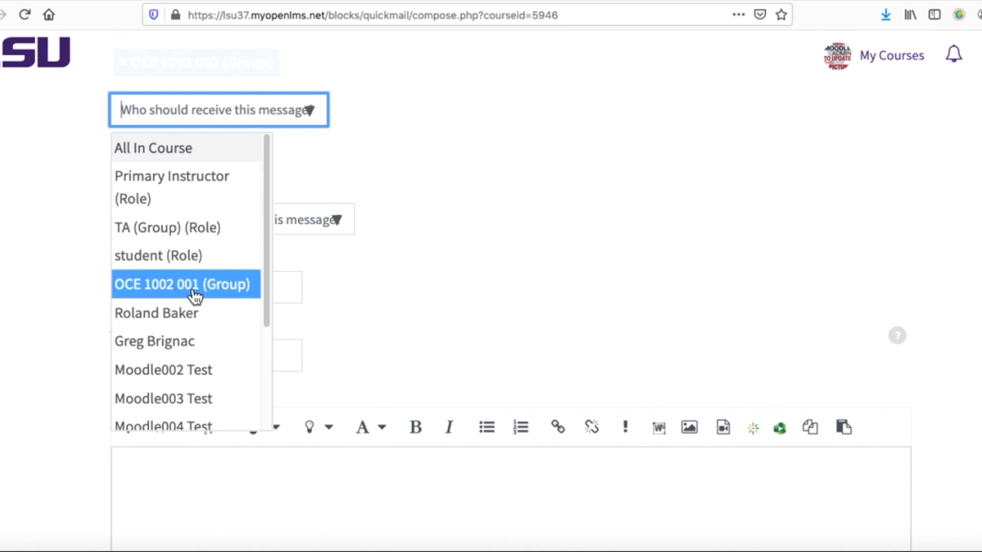
pyautogui.click(470, 256)
# Place the cursor in the Subject field, then in the Body editor
pyautogui.scroll(2, 464, 251)
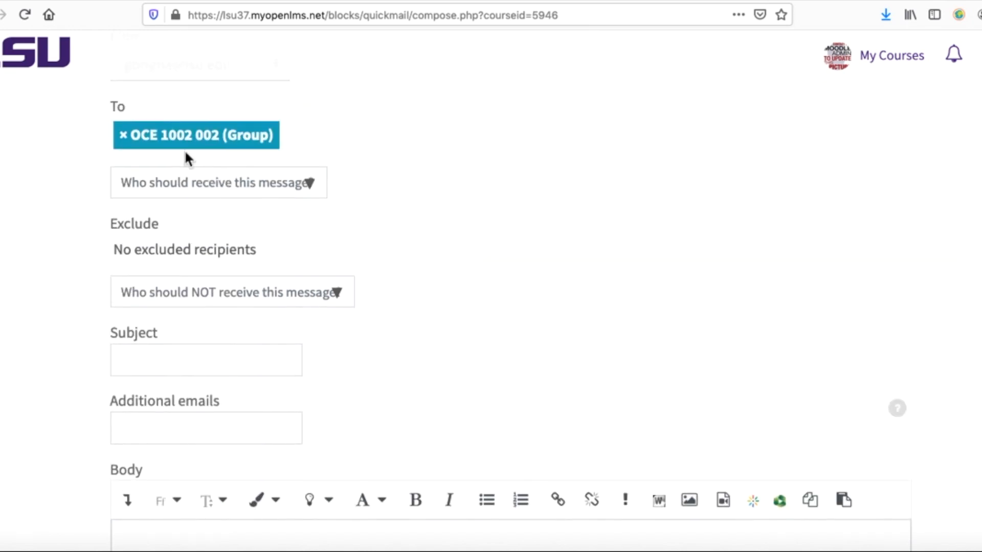
pyautogui.scroll(-2, 403, 348)
pyautogui.click(240, 252)
pyautogui.click(253, 447)
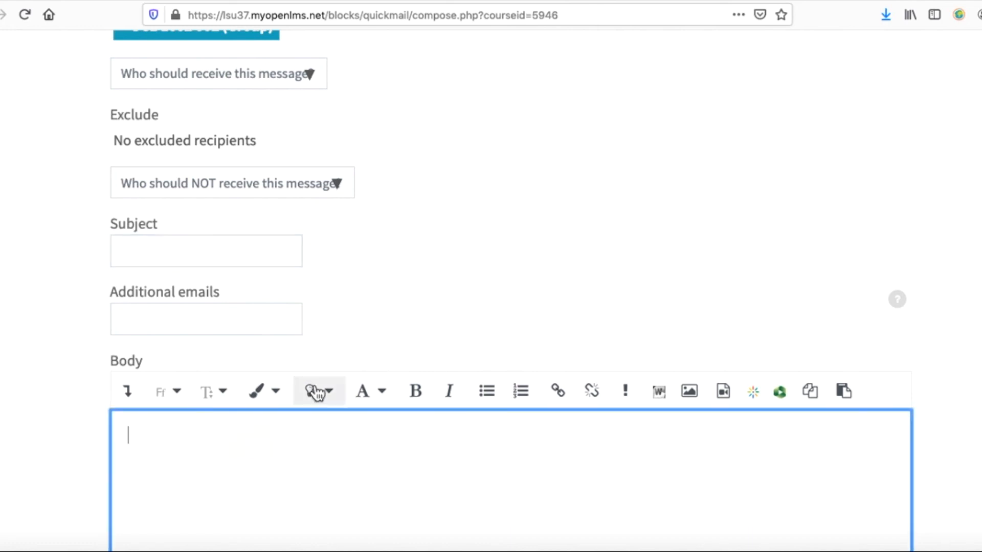